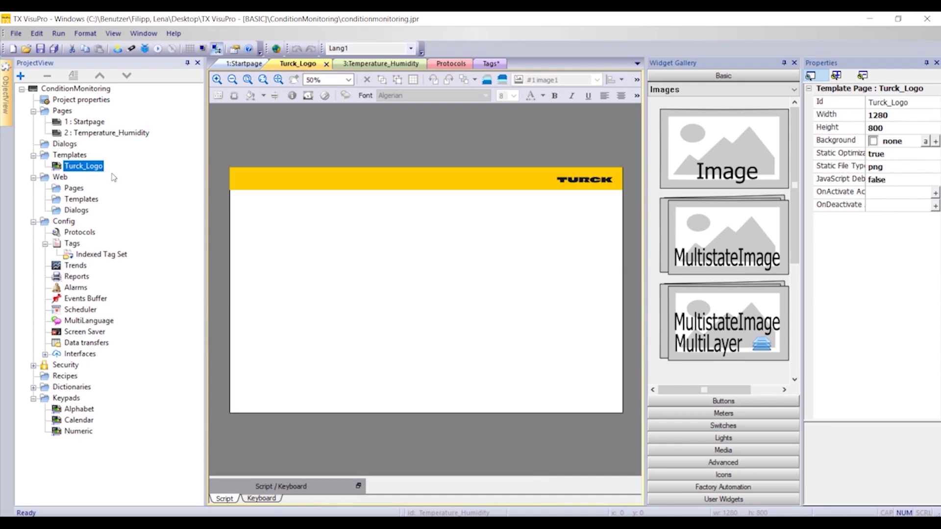
- Set the standard buttons to no frame and yellow colour
{"action": "left_click", "coordinate": [701, 402]}
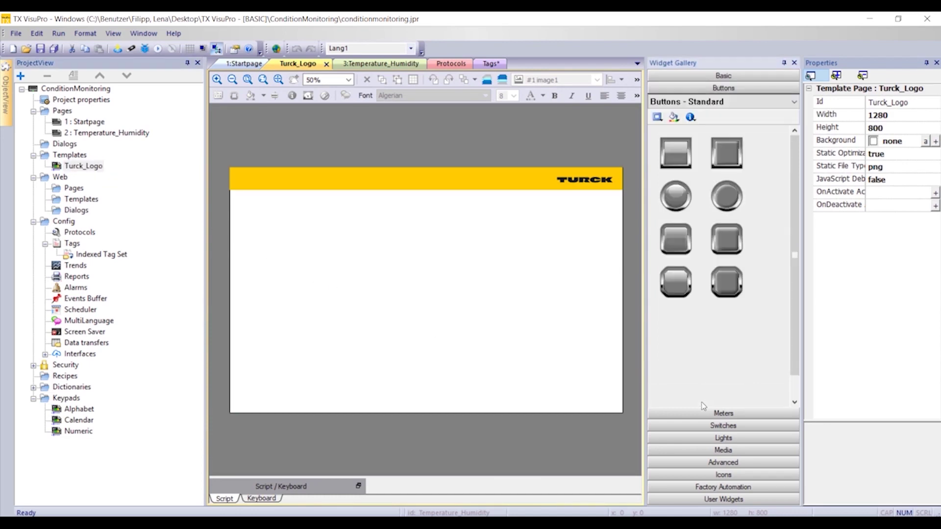
{"action": "left_click", "coordinate": [657, 117]}
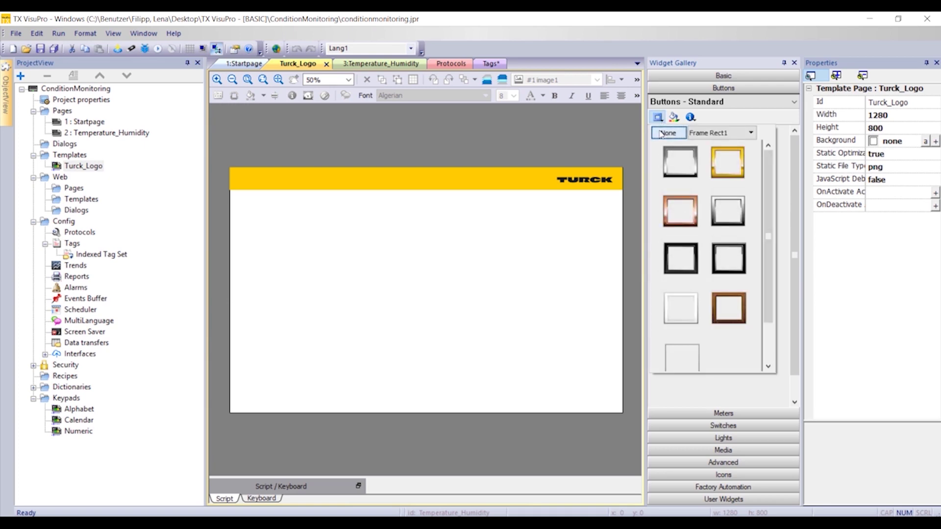
{"action": "left_click", "coordinate": [661, 133]}
{"action": "left_click", "coordinate": [675, 118]}
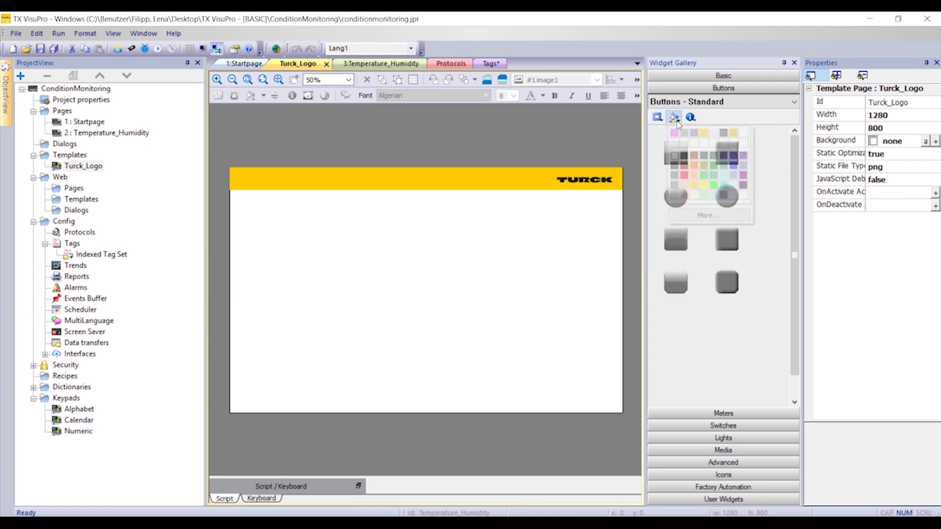
{"action": "left_click", "coordinate": [703, 135]}
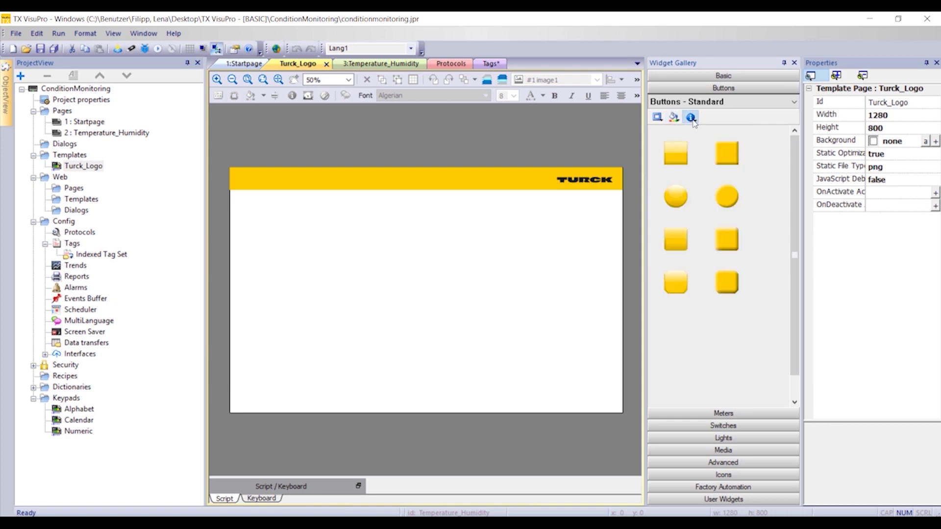
- Give the buttons the Building house icon and place one at the template's lower right
{"action": "left_click", "coordinate": [692, 118]}
{"action": "left_click", "coordinate": [748, 133]}
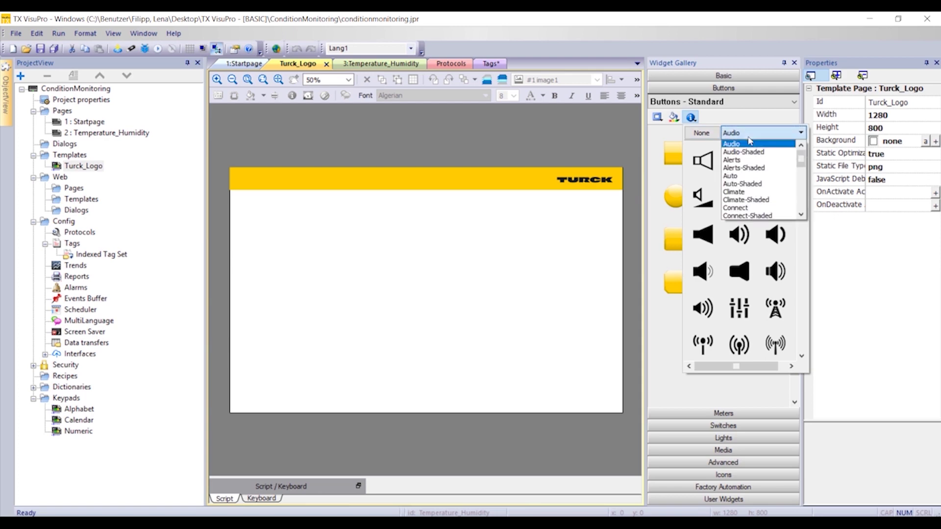
{"action": "scroll", "coordinate": [747, 160], "scroll_direction": "down", "scroll_amount": 3}
{"action": "scroll", "coordinate": [748, 160], "scroll_direction": "down", "scroll_amount": 5}
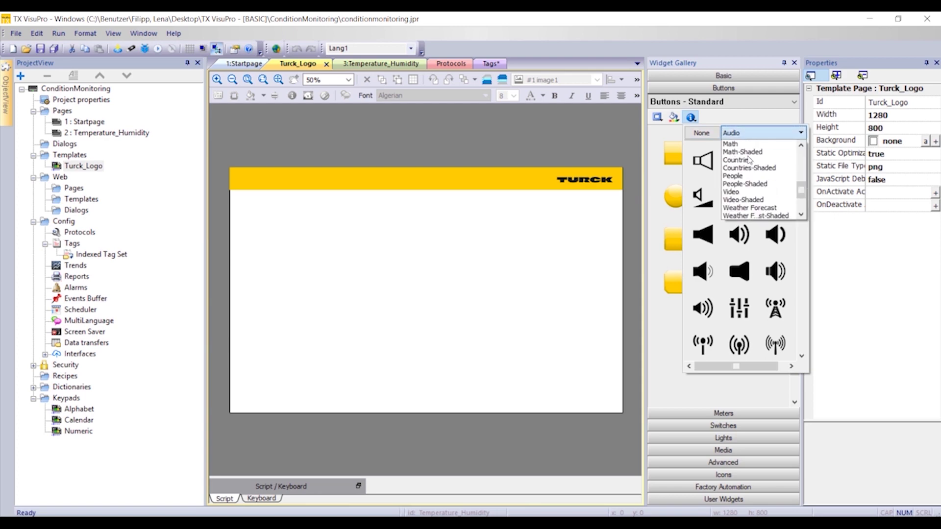
{"action": "left_click", "coordinate": [749, 200]}
{"action": "scroll", "coordinate": [751, 201], "scroll_direction": "down", "scroll_amount": 10}
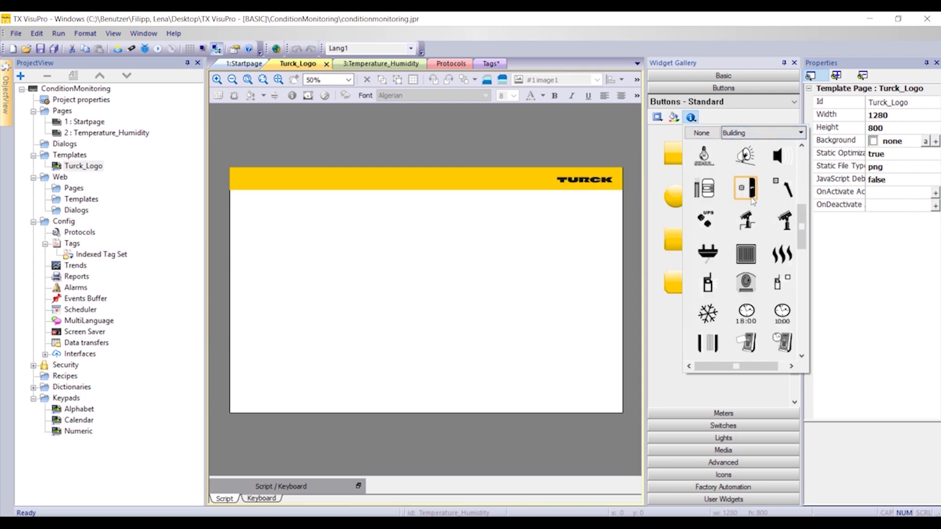
{"action": "left_click", "coordinate": [745, 267]}
{"action": "left_click_drag", "start_coordinate": [676, 239], "coordinate": [600, 391]}
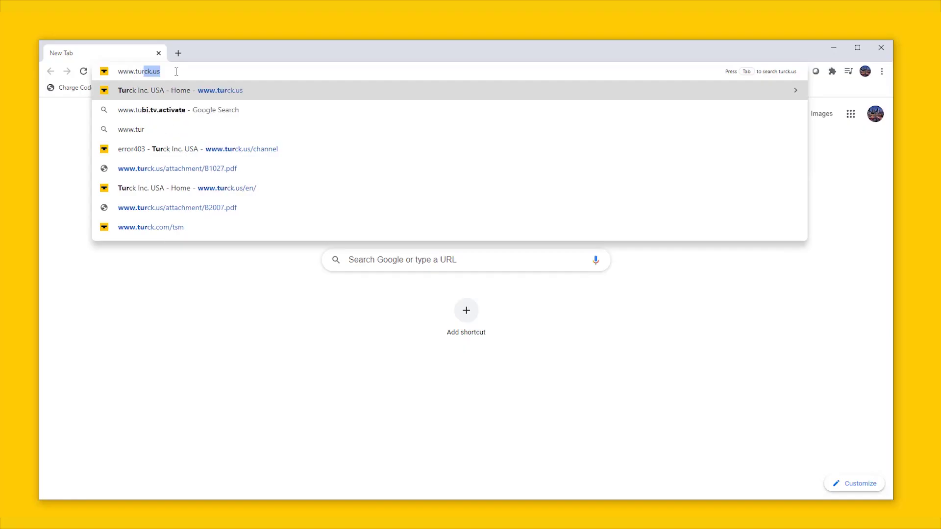
{"action": "type", "text": "com/"}
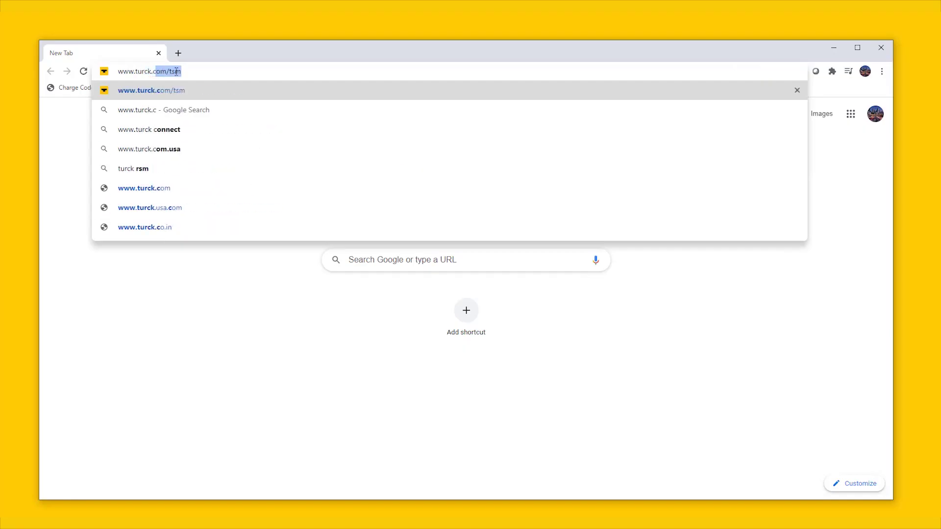
{"action": "type", "text": "tsm"}
{"action": "key", "text": "Return"}
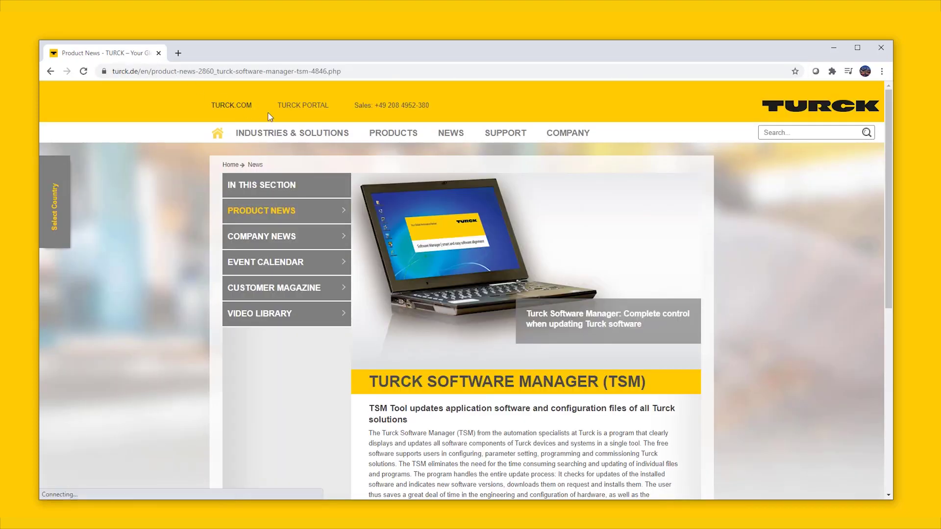
{"action": "left_click_drag", "start_coordinate": [887, 167], "coordinate": [857, 307]}
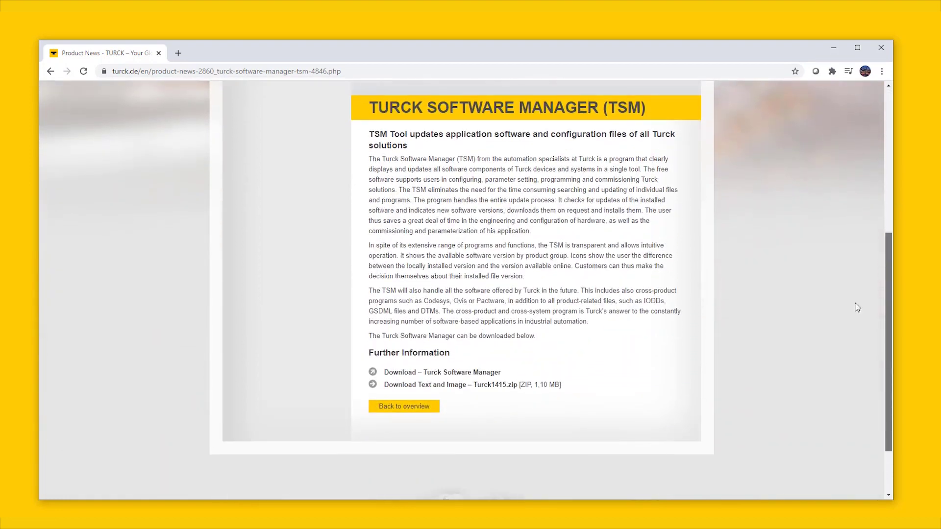
{"action": "left_click", "coordinate": [494, 377]}
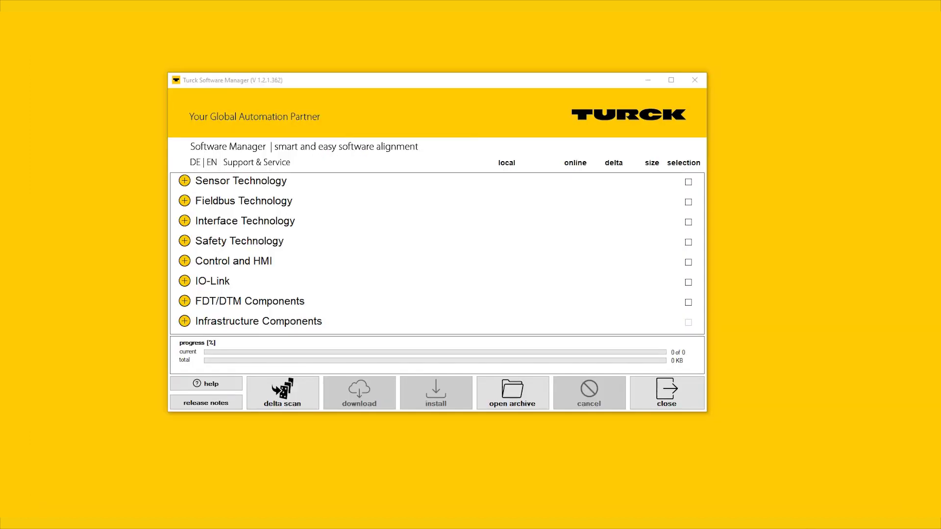
- Under Control and HMI, select TX VisuPro and CODESYS TSP for TX500 and download them
{"action": "left_click", "coordinate": [184, 262]}
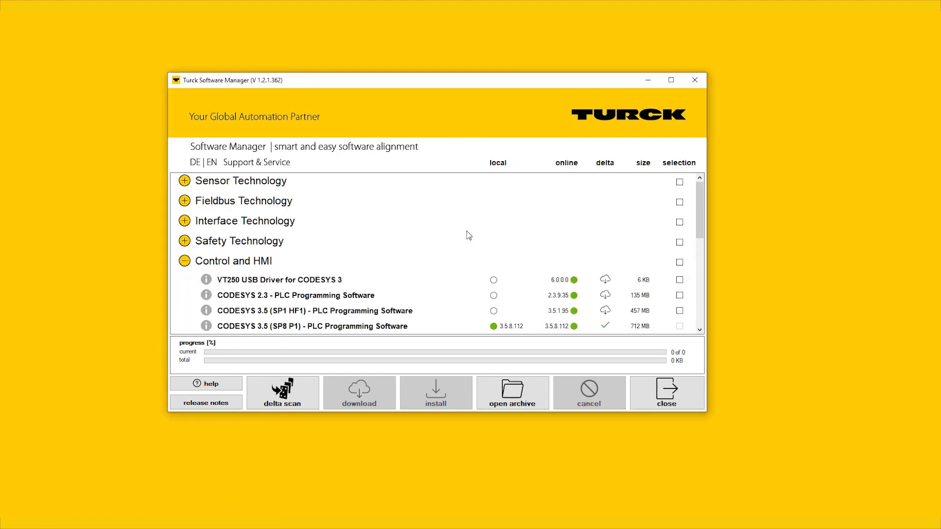
{"action": "left_click_drag", "start_coordinate": [698, 198], "coordinate": [699, 284]}
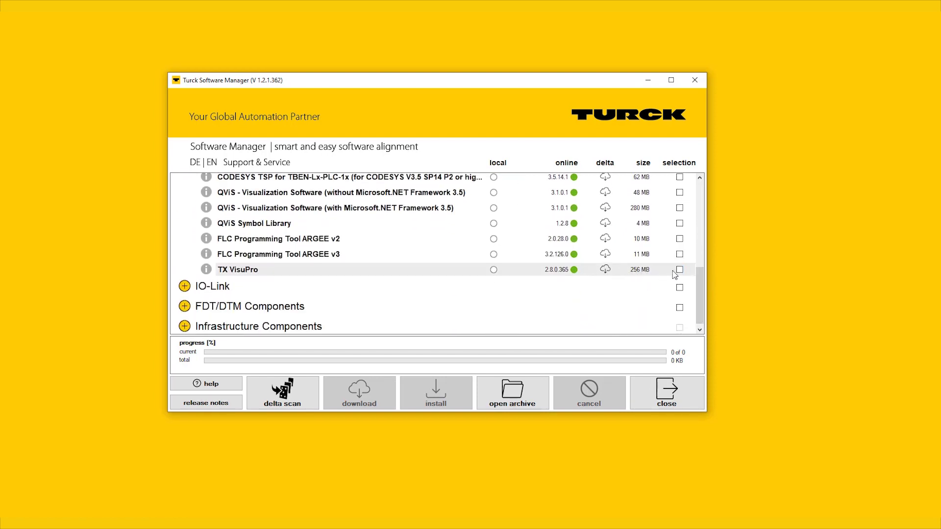
{"action": "left_click", "coordinate": [680, 270]}
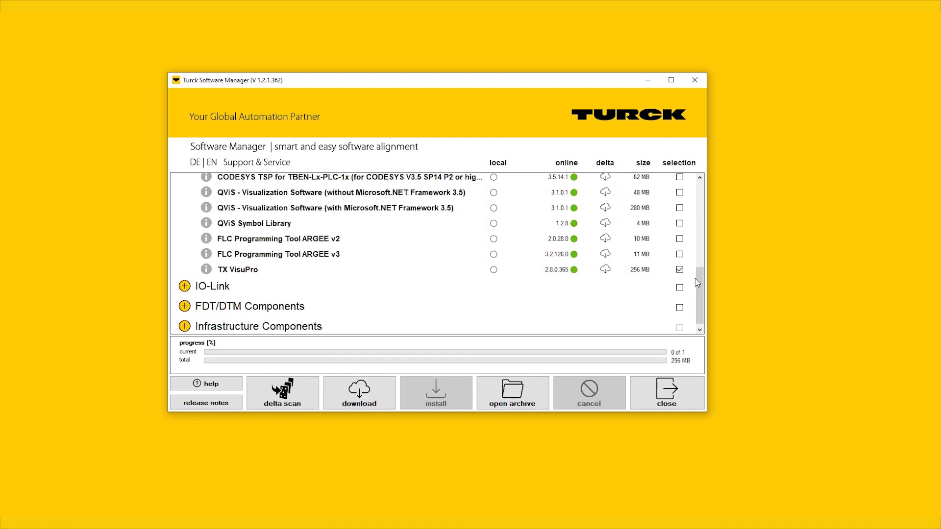
{"action": "left_click_drag", "start_coordinate": [703, 287], "coordinate": [695, 243]}
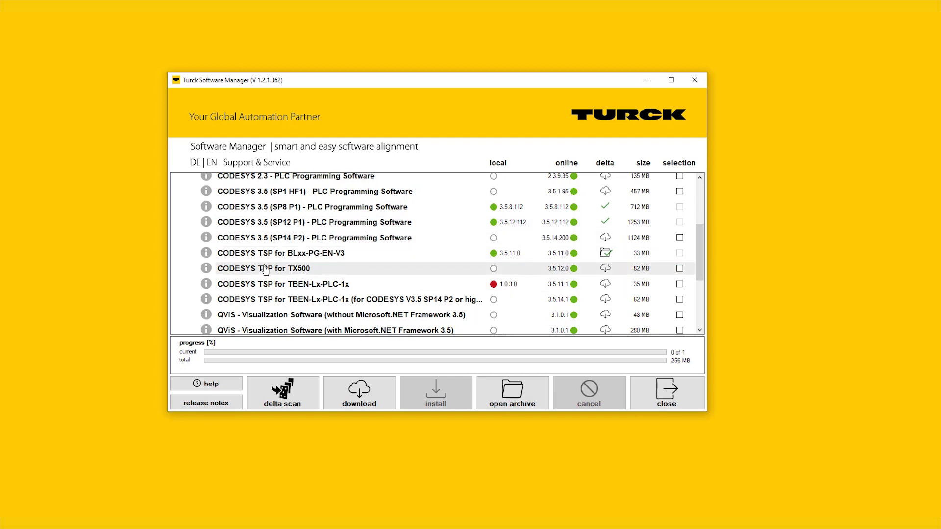
{"action": "mouse_move", "coordinate": [240, 271]}
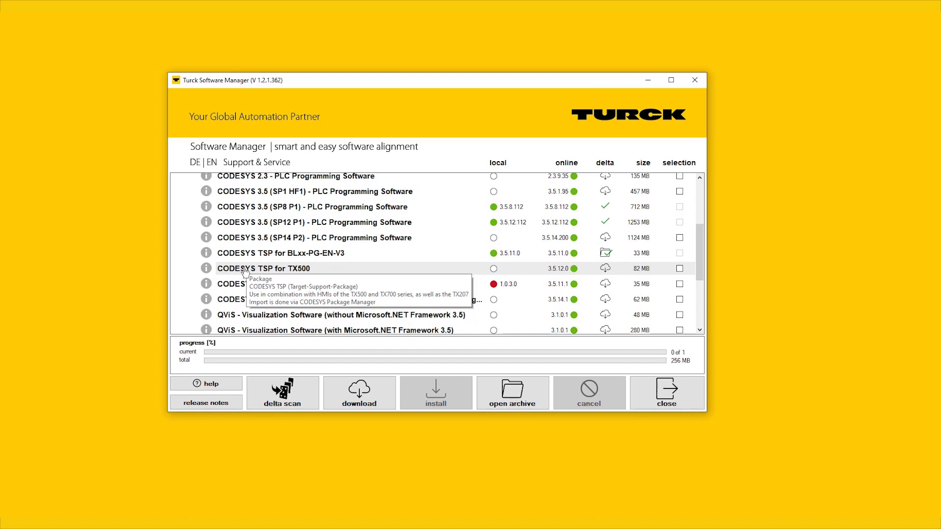
{"action": "left_click", "coordinate": [680, 270]}
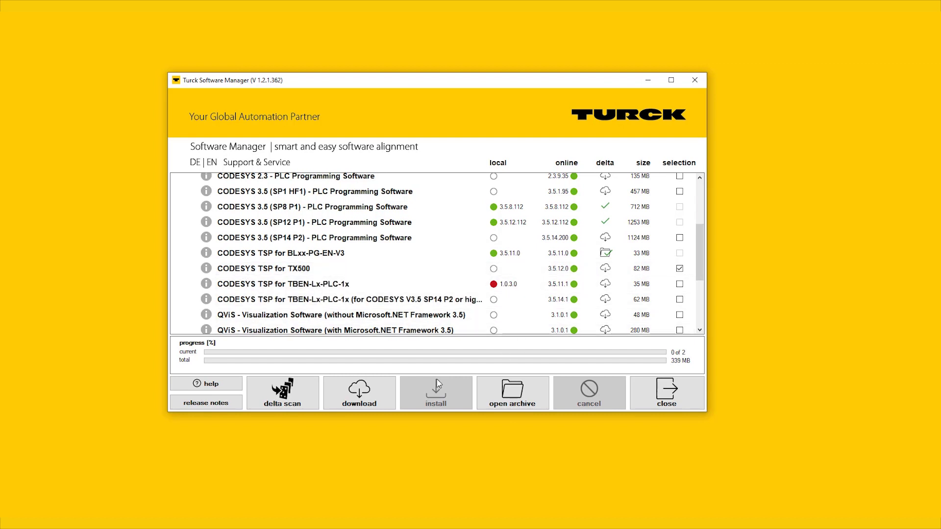
{"action": "left_click", "coordinate": [357, 405]}
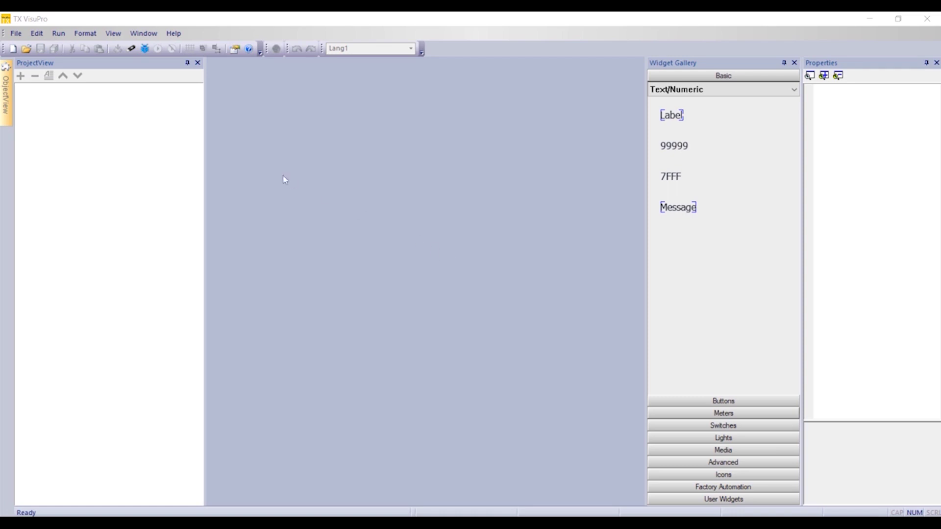
- Open the Project Wizard from the New Project toolbar icon
{"action": "left_click", "coordinate": [14, 49]}
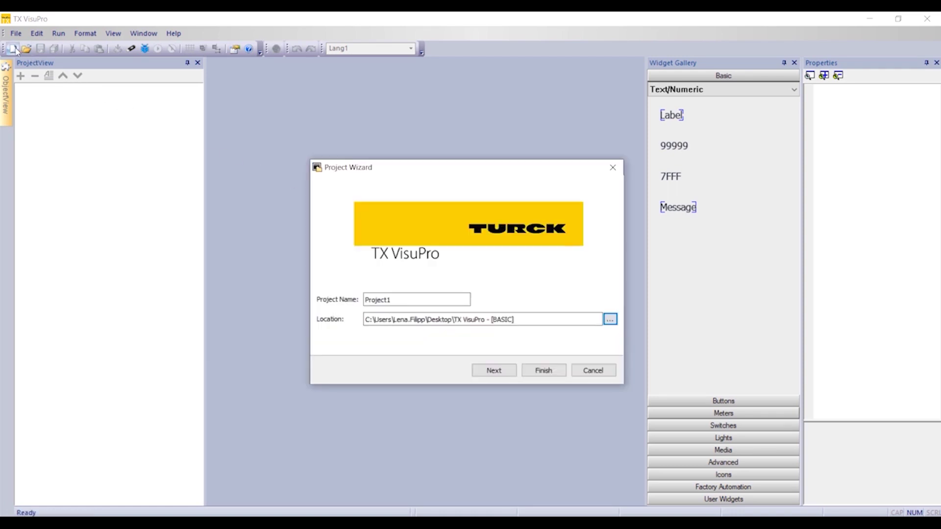
- Create the project ConditionMonitoring for a TX710-P3CV01 panel
{"action": "double_click", "coordinate": [388, 300]}
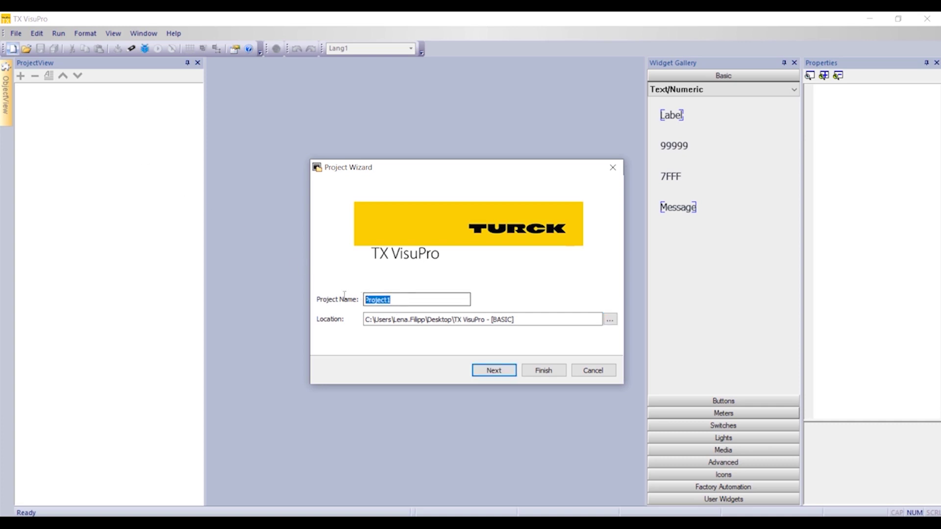
{"action": "type", "text": "ConditionMonitoring"}
{"action": "left_click", "coordinate": [492, 371]}
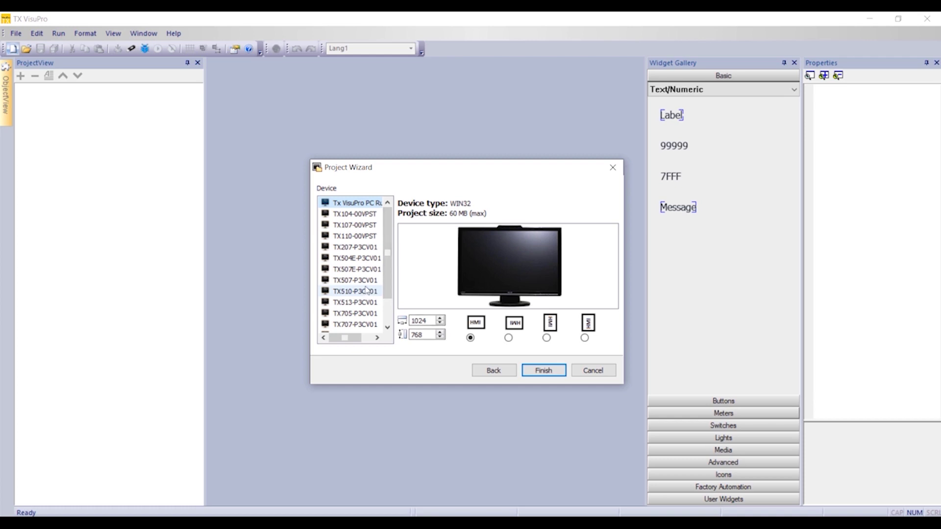
{"action": "scroll", "coordinate": [365, 294], "scroll_direction": "down", "scroll_amount": 1}
{"action": "left_click", "coordinate": [365, 303]}
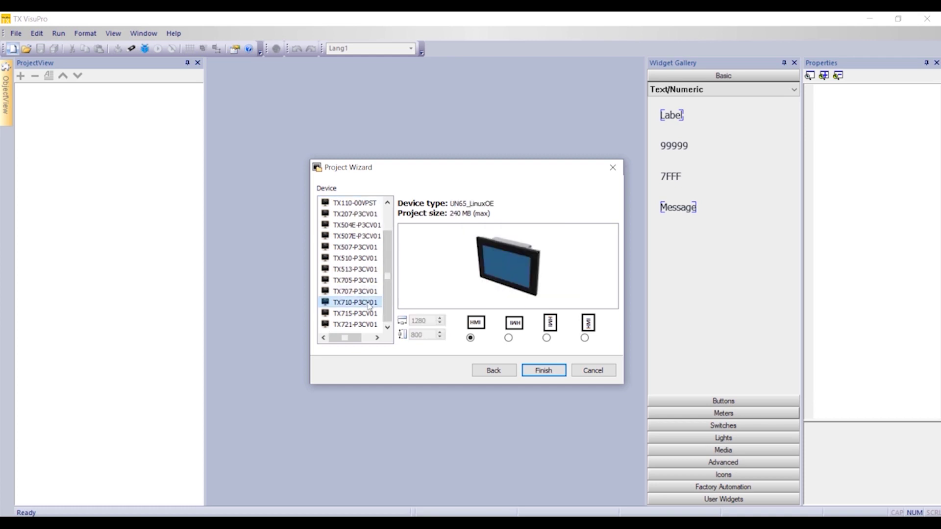
{"action": "left_click", "coordinate": [542, 371]}
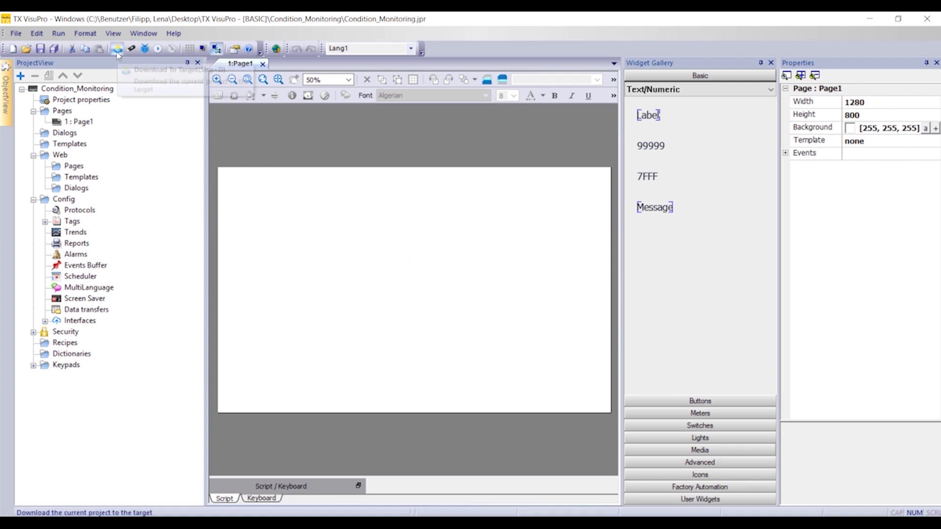
- In Manage Target, choose the HMI at 192.168.1.25, install the runtime and acknowledge completion
{"action": "left_click", "coordinate": [59, 34]}
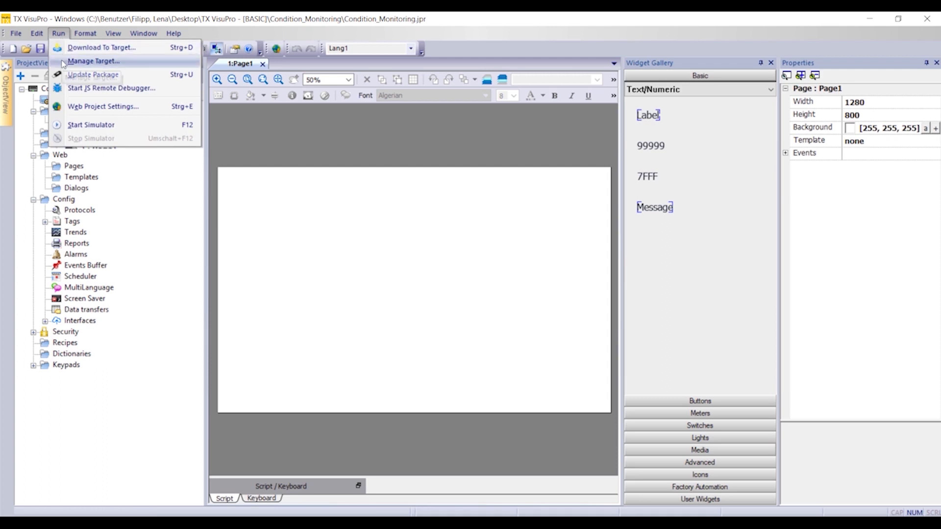
{"action": "left_click", "coordinate": [64, 61]}
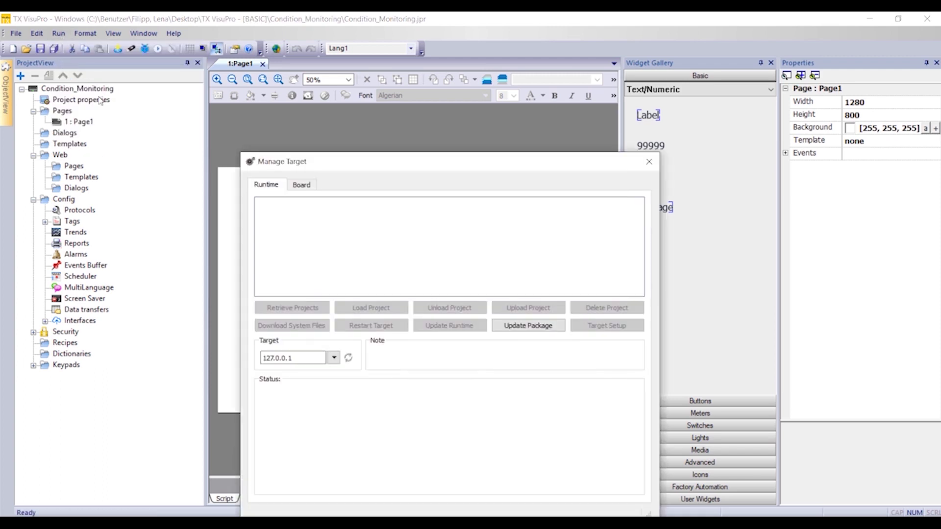
{"action": "left_click", "coordinate": [333, 358]}
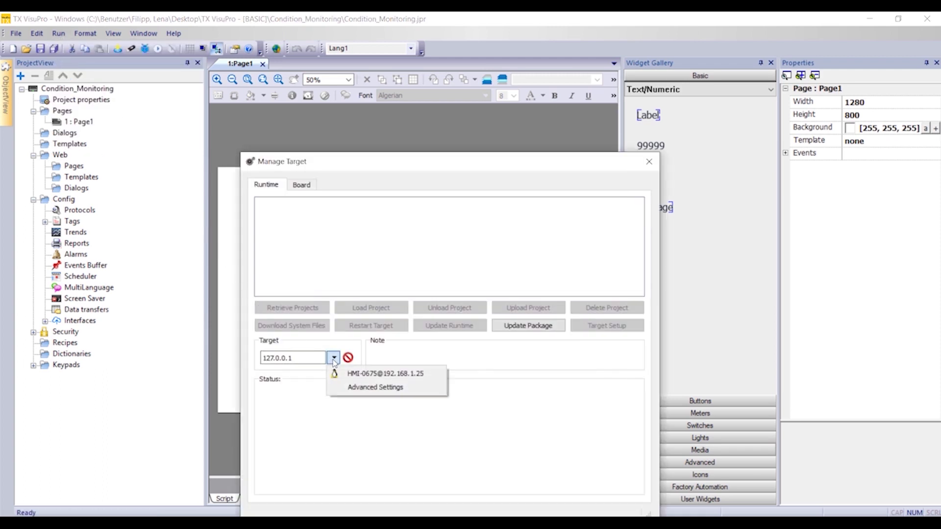
{"action": "left_click", "coordinate": [380, 376]}
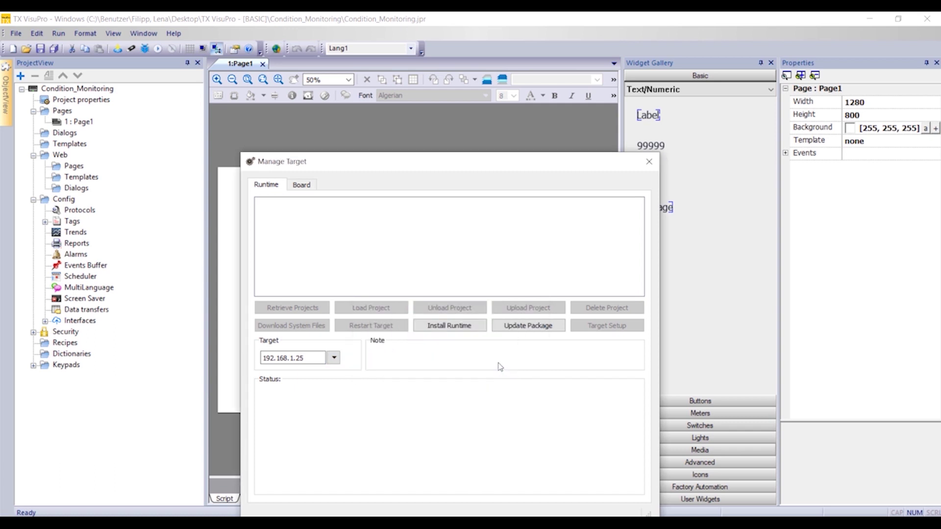
{"action": "left_click", "coordinate": [443, 329]}
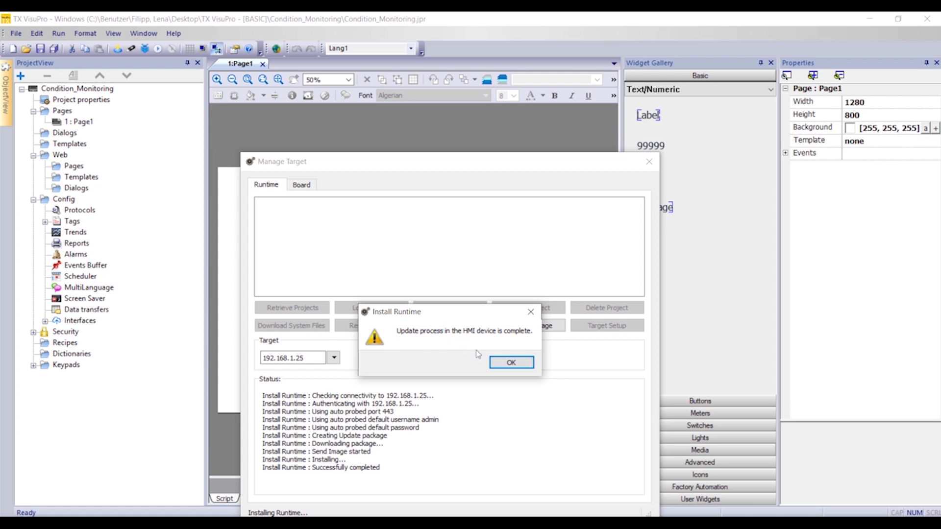
{"action": "left_click", "coordinate": [507, 365]}
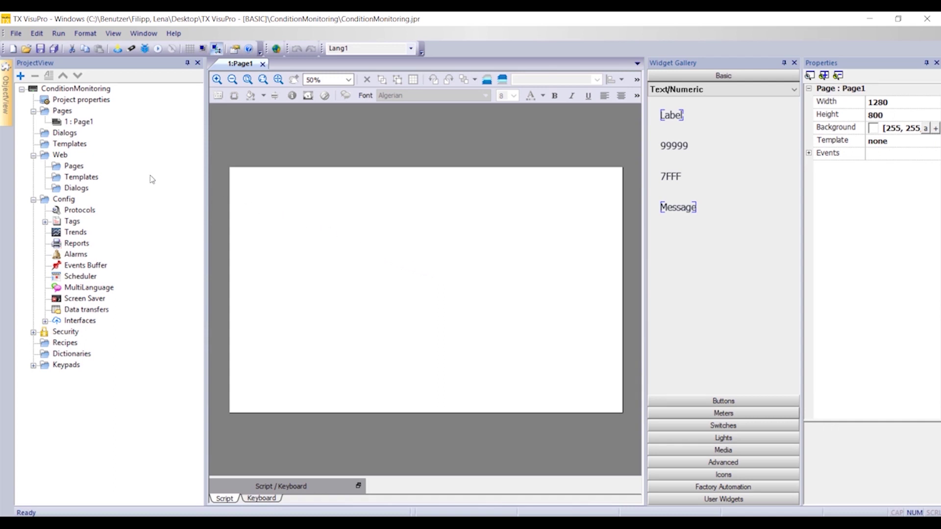
- Insert a new template page named Turck_Logo under Templates
{"action": "right_click", "coordinate": [83, 147]}
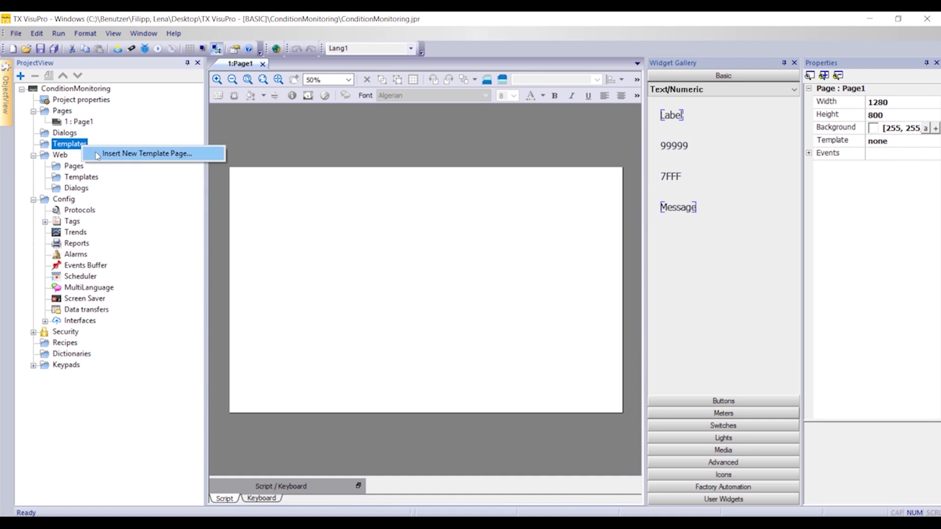
{"action": "left_click", "coordinate": [97, 155]}
{"action": "type", "text": "Turck_Logo"}
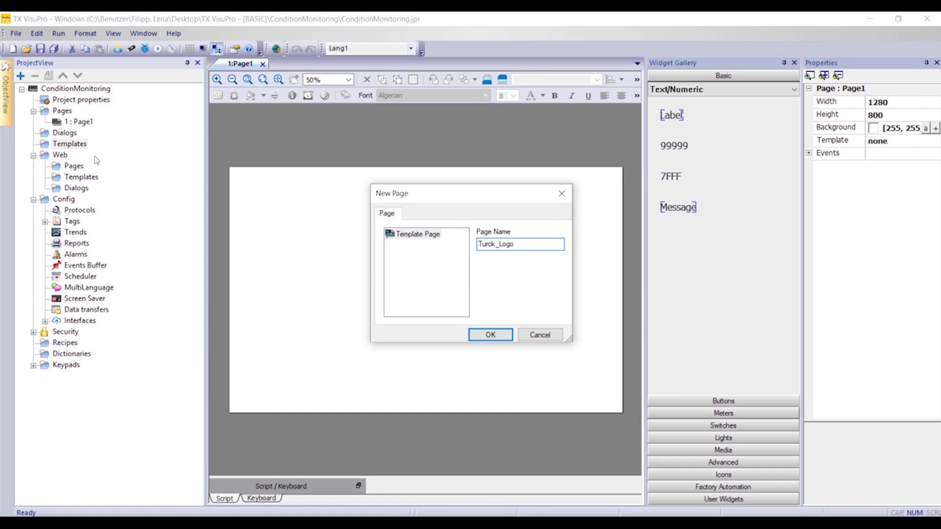
{"action": "left_click", "coordinate": [481, 337]}
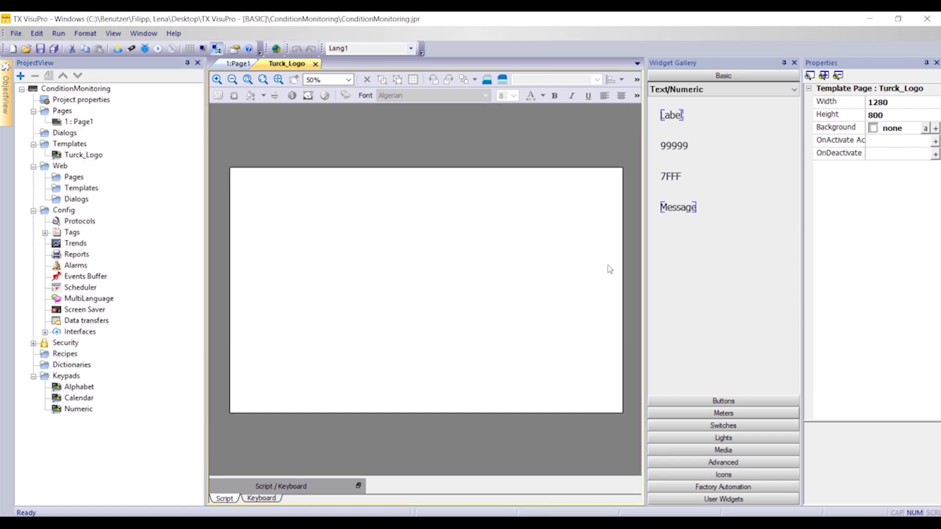
- Drag an Image widget from the Images gallery to the template's top centre
{"action": "left_click", "coordinate": [784, 92]}
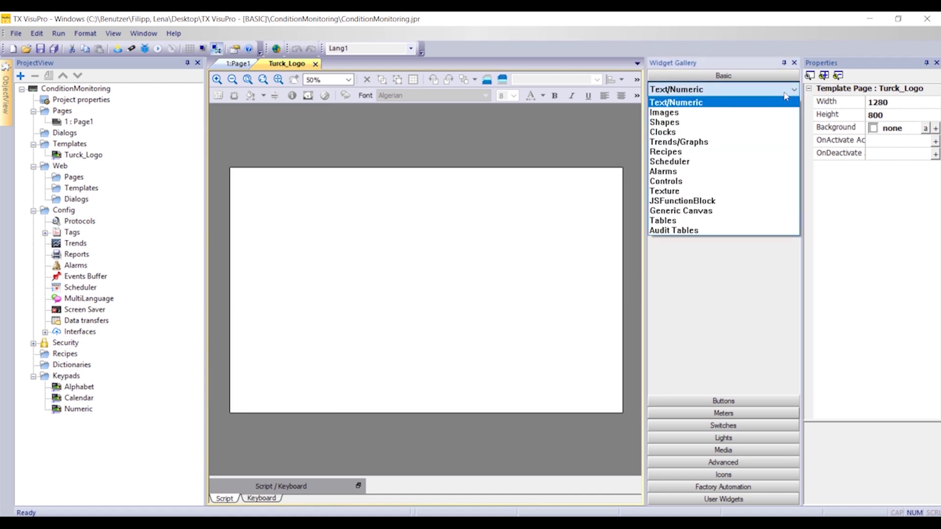
{"action": "left_click", "coordinate": [737, 115]}
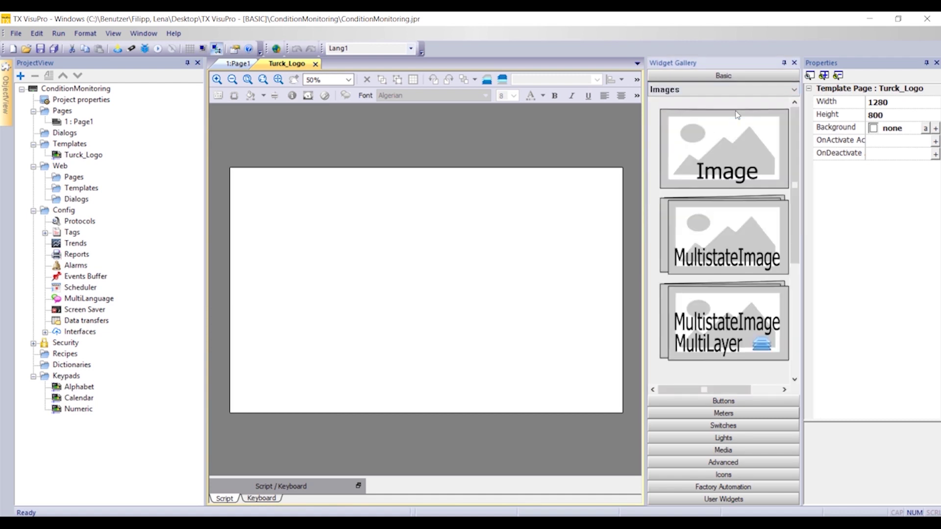
{"action": "double_click", "coordinate": [720, 143]}
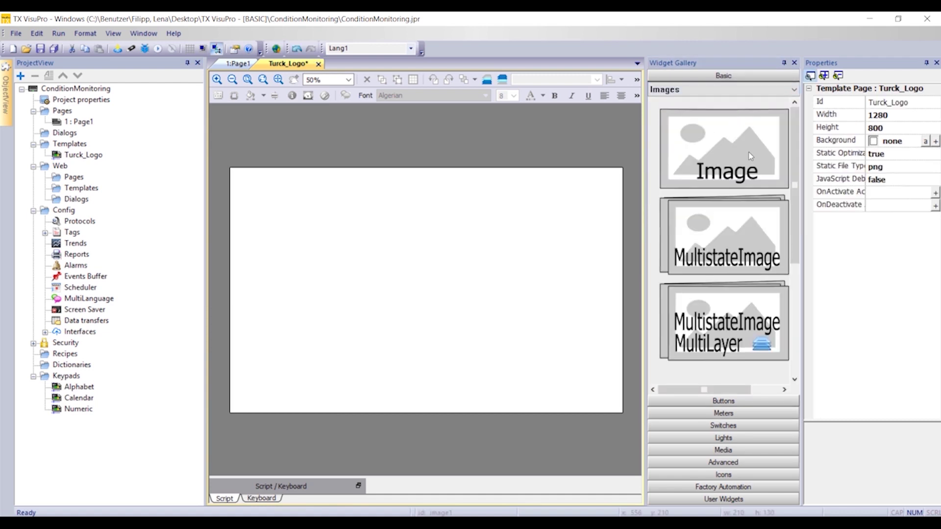
{"action": "left_click_drag", "start_coordinate": [750, 156], "coordinate": [440, 241]}
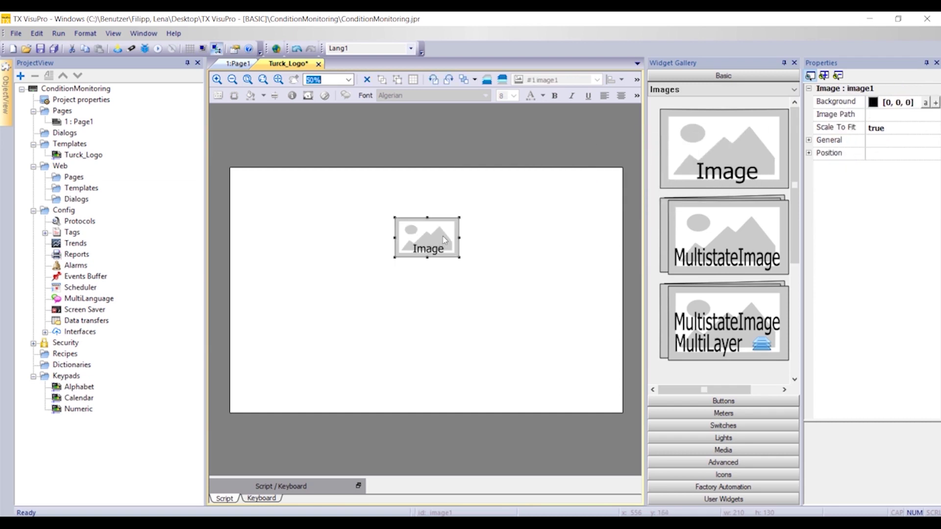
{"action": "left_click", "coordinate": [926, 116]}
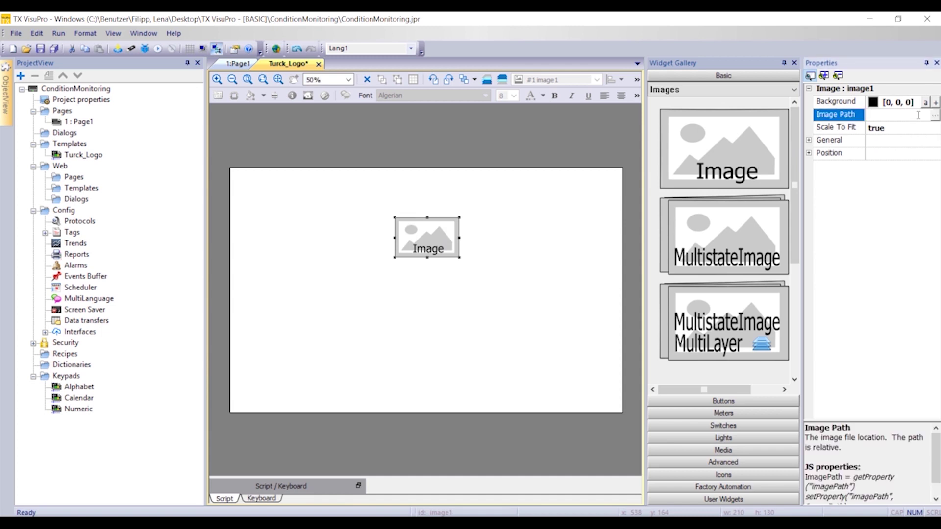
- Load HMI_Logobalken-1280px Breite.svg into the image and set Scale To Fit to false
{"action": "left_click", "coordinate": [934, 117]}
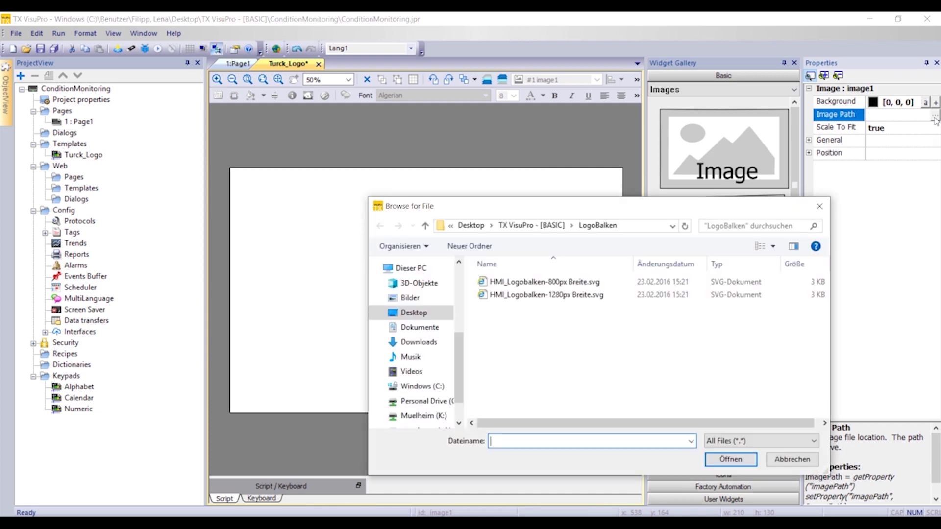
{"action": "left_click", "coordinate": [579, 296]}
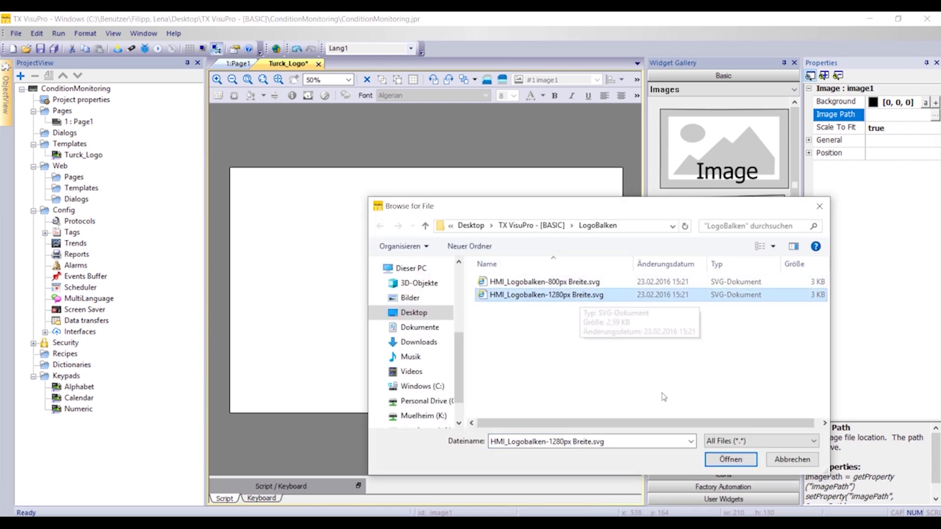
{"action": "left_click", "coordinate": [729, 460]}
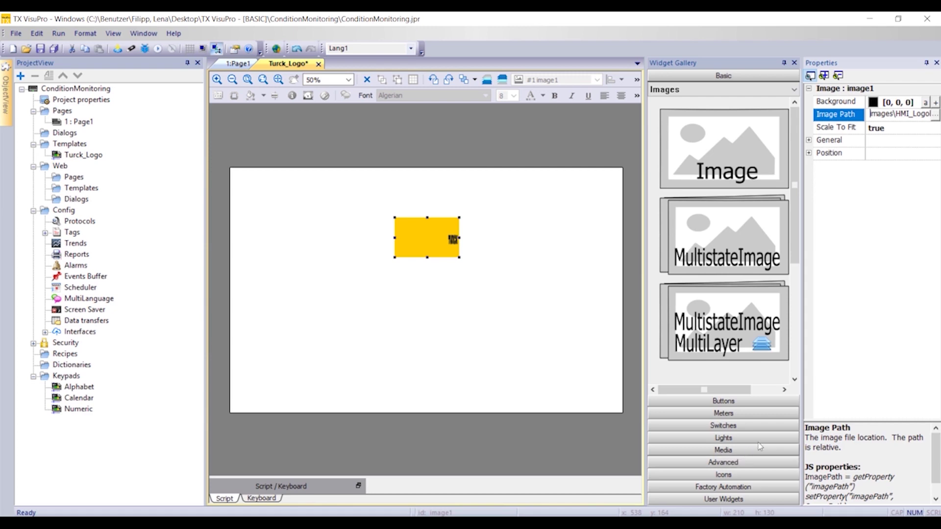
{"action": "left_click", "coordinate": [916, 130]}
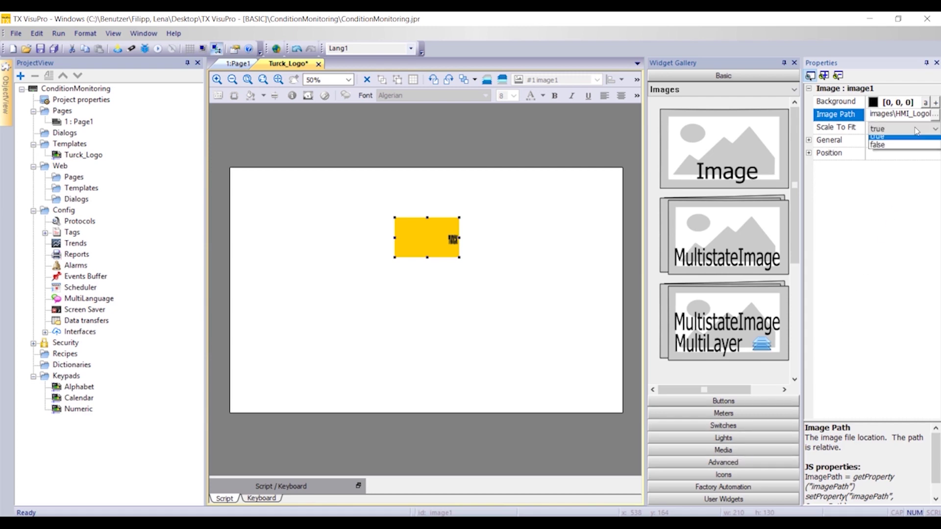
{"action": "left_click", "coordinate": [898, 149]}
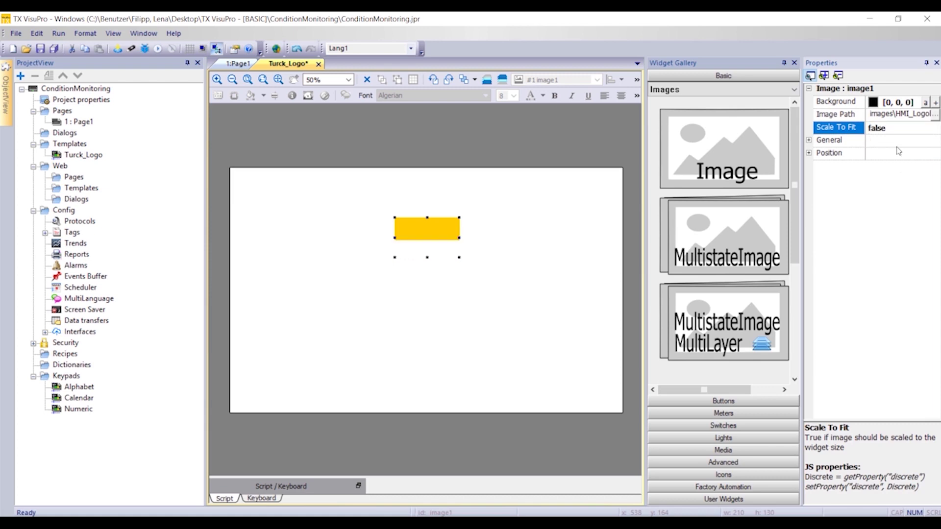
- Position the logo image at X 0, Y 0 with width 1280 and height 75
{"action": "left_click", "coordinate": [809, 153]}
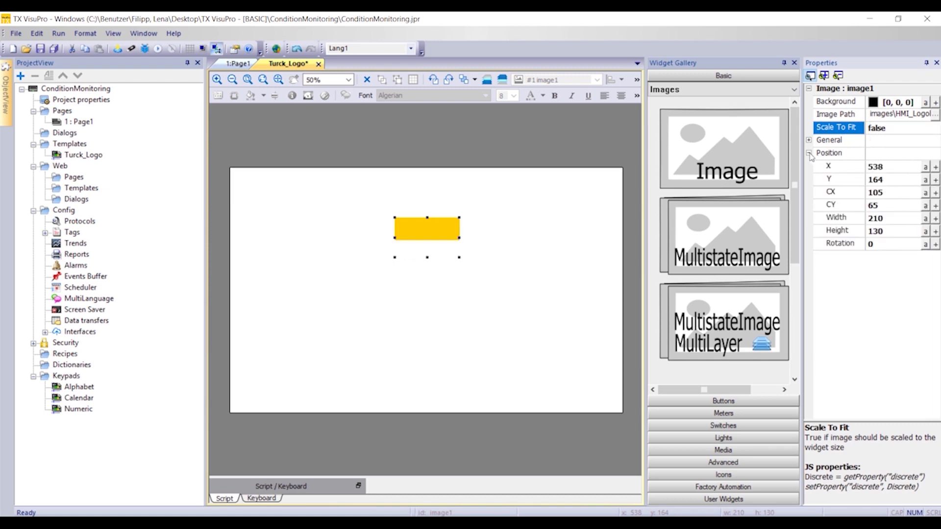
{"action": "left_click", "coordinate": [882, 169]}
{"action": "type", "text": "0"}
{"action": "left_click", "coordinate": [880, 180]}
{"action": "type", "text": "0"}
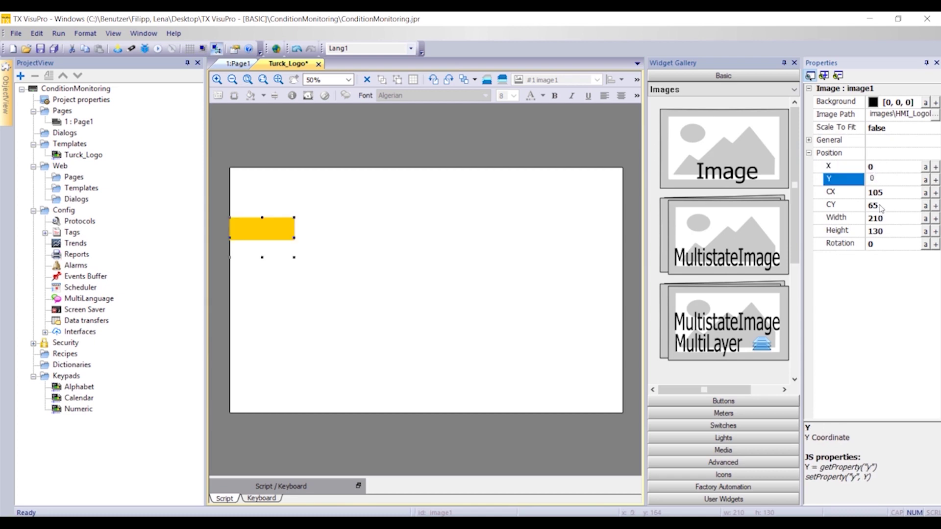
{"action": "left_click", "coordinate": [880, 217]}
{"action": "type", "text": "1280"}
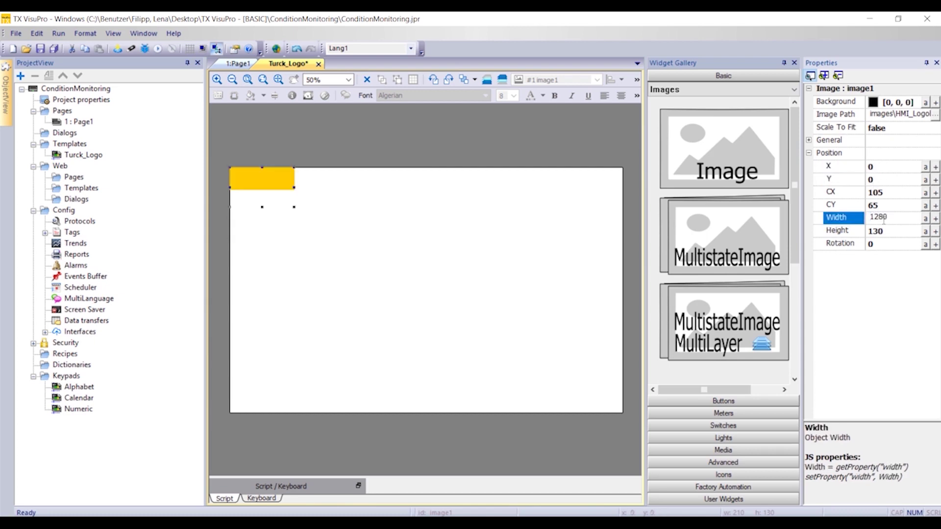
{"action": "key", "text": "Return"}
{"action": "left_click", "coordinate": [884, 231]}
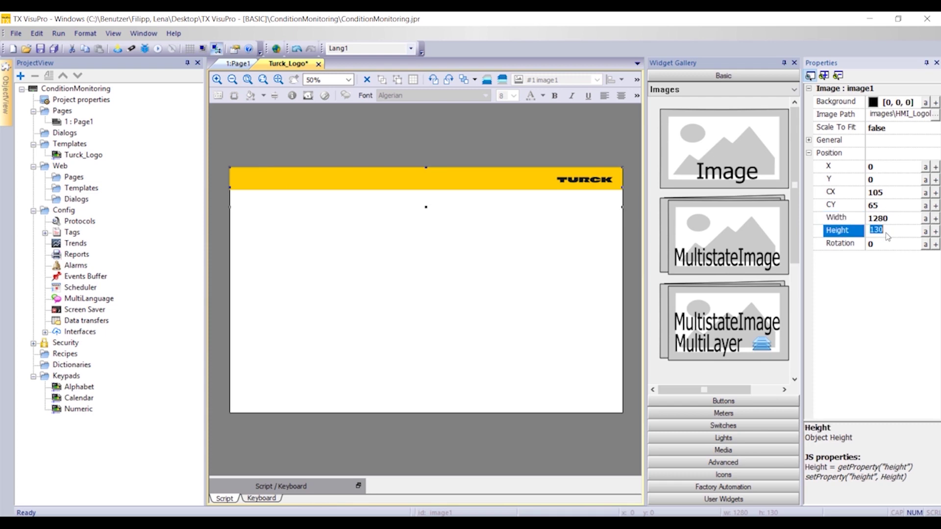
{"action": "type", "text": "75"}
{"action": "key", "text": "Return"}
{"action": "left_click", "coordinate": [458, 252]}
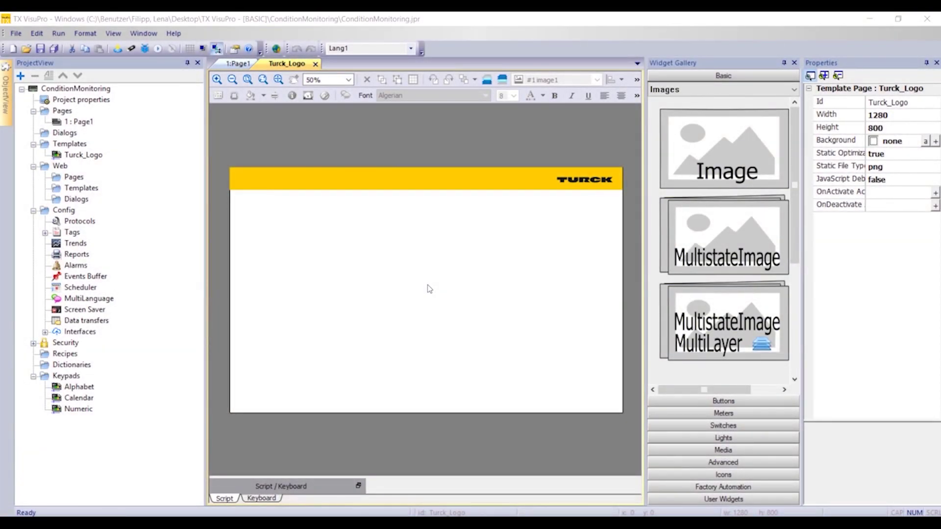
- Rename Page1 to Startpage
{"action": "left_click", "coordinate": [87, 123]}
{"action": "right_click", "coordinate": [88, 125]}
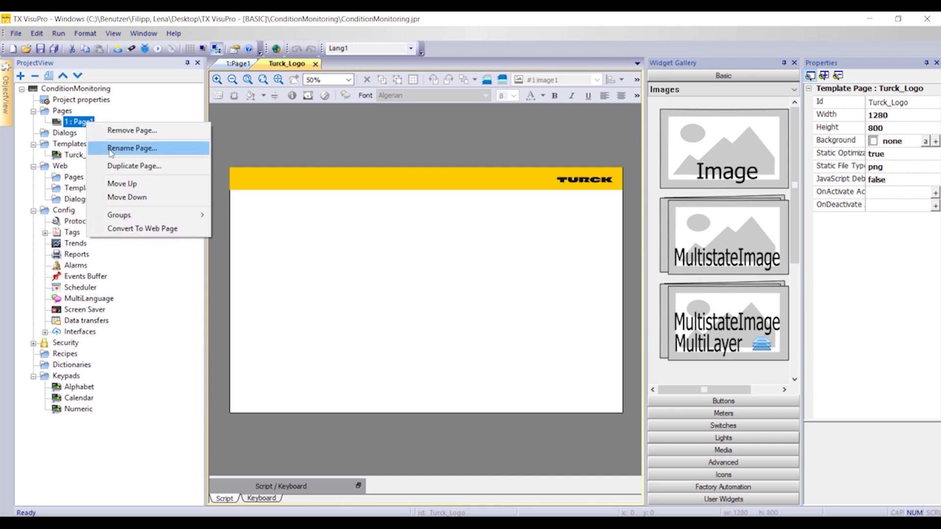
{"action": "left_click", "coordinate": [140, 148]}
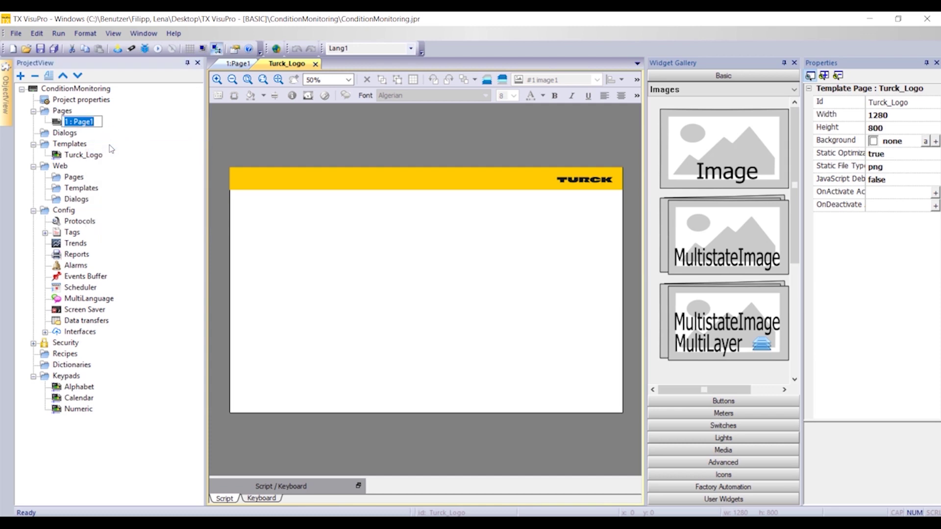
{"action": "type", "text": "Startpage"}
{"action": "key", "text": "Return"}
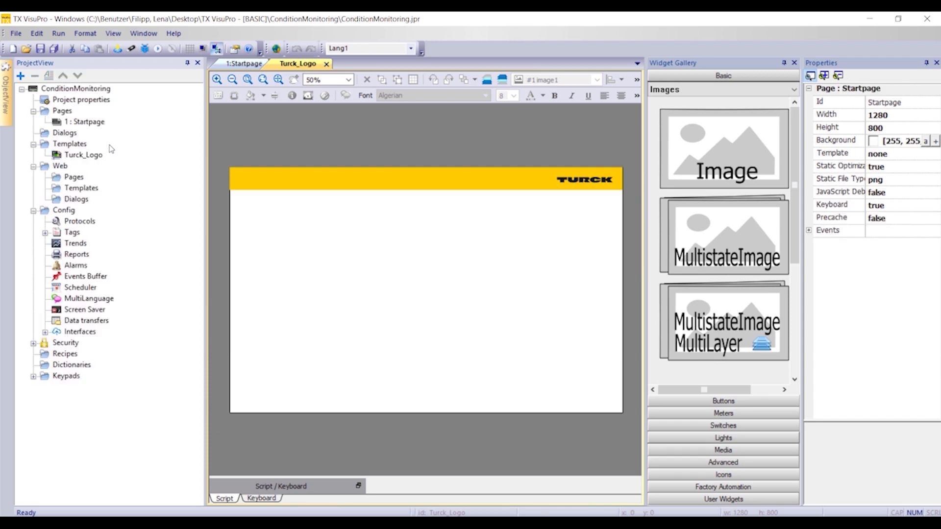
- Insert a new page named Temperature_Humidity
{"action": "right_click", "coordinate": [68, 114]}
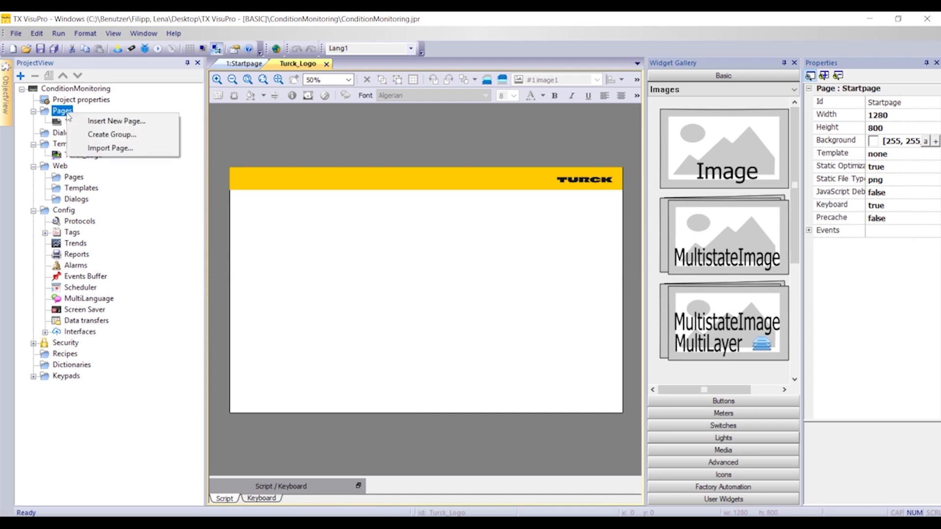
{"action": "left_click", "coordinate": [92, 121]}
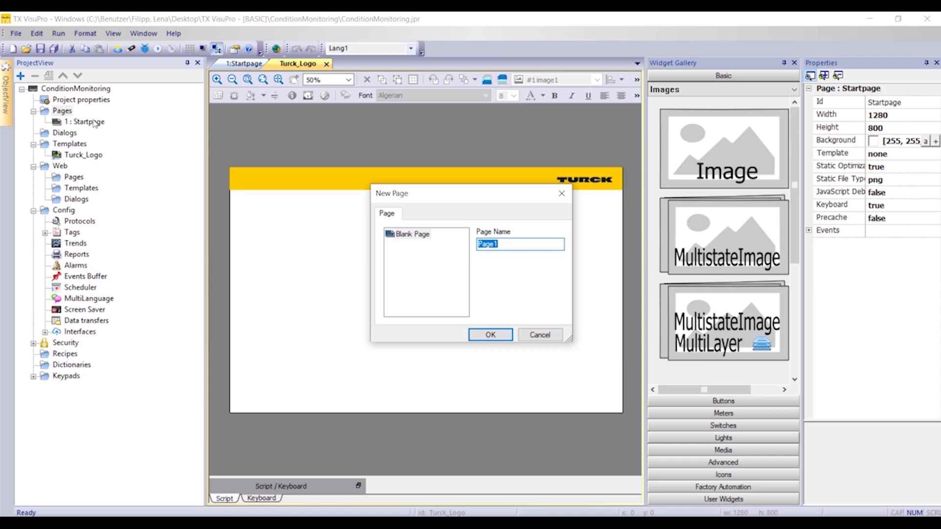
{"action": "key", "text": "BackSpace"}
{"action": "type", "text": "Tem"}
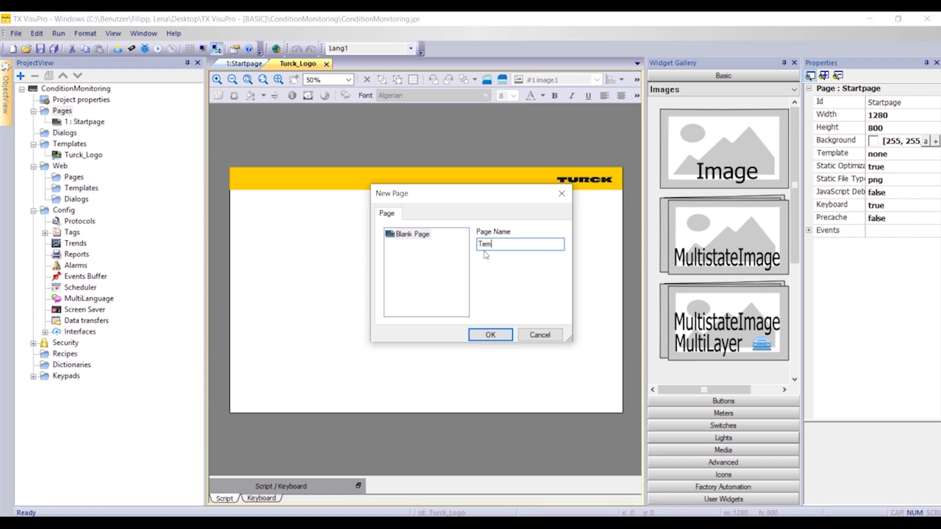
{"action": "type", "text": "perature_Humidity"}
{"action": "left_click", "coordinate": [491, 335]}
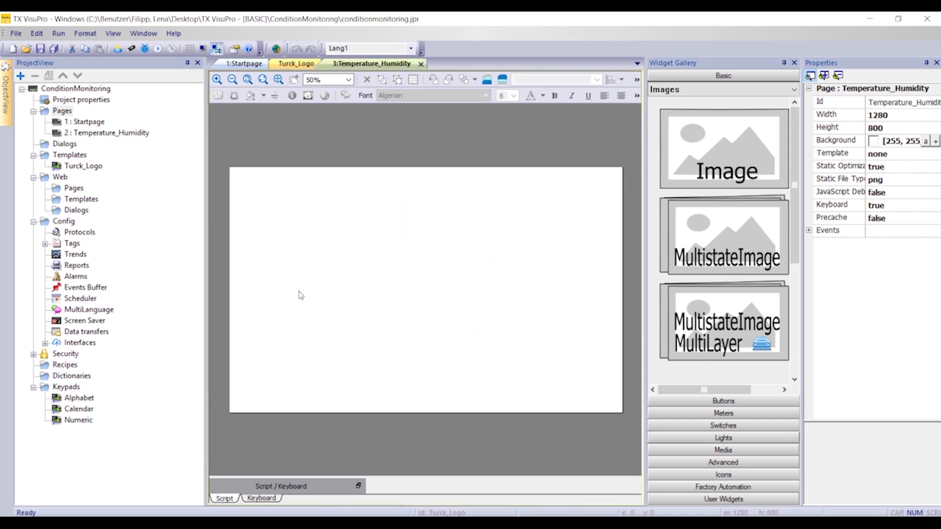
- Set the Template property of Startpage and Temperature_Humidity to Turck_Logo
{"action": "double_click", "coordinate": [96, 122]}
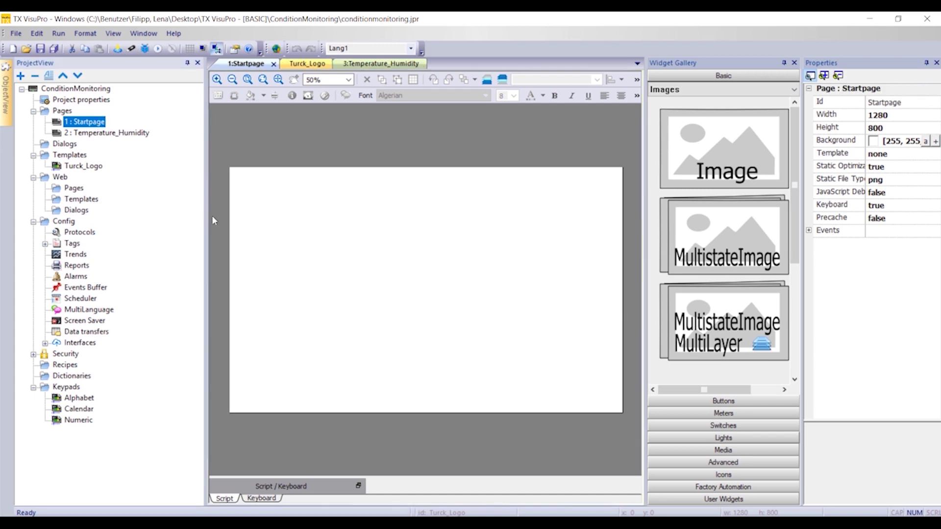
{"action": "left_click", "coordinate": [454, 266]}
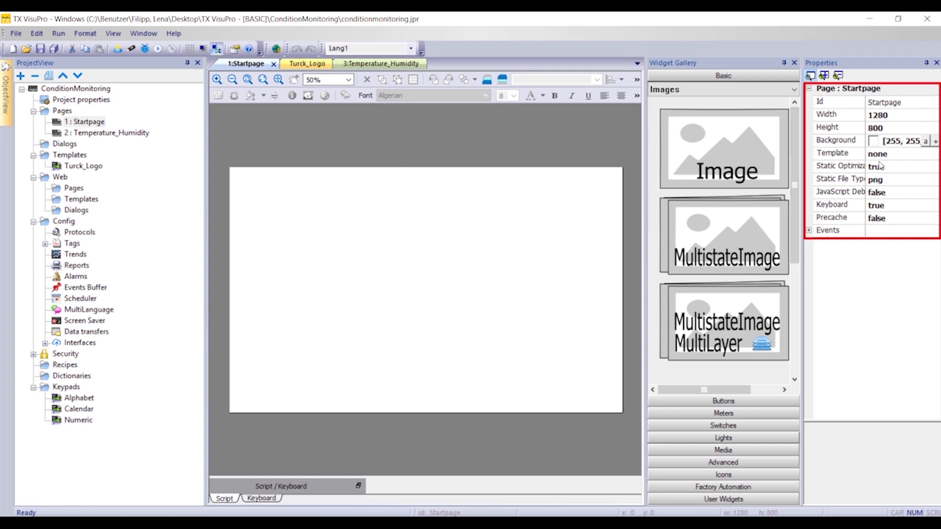
{"action": "left_click", "coordinate": [895, 157]}
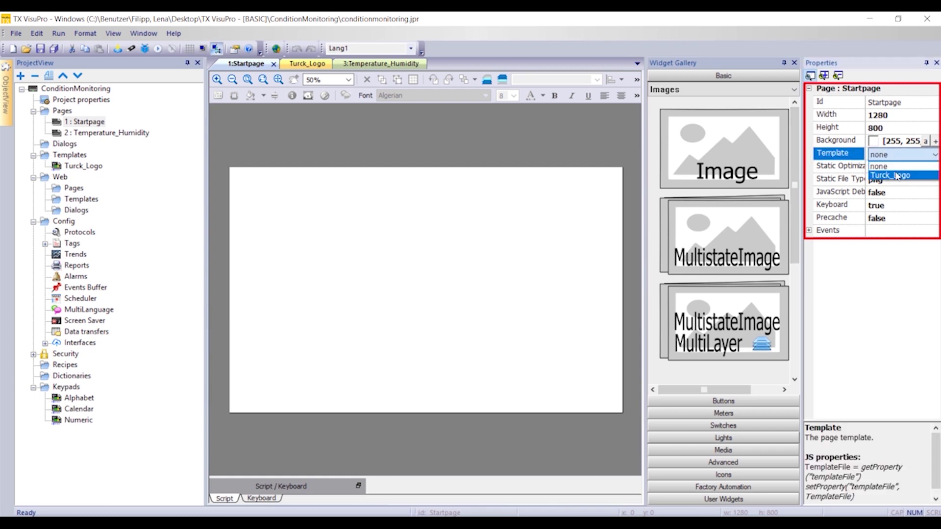
{"action": "left_click", "coordinate": [897, 176]}
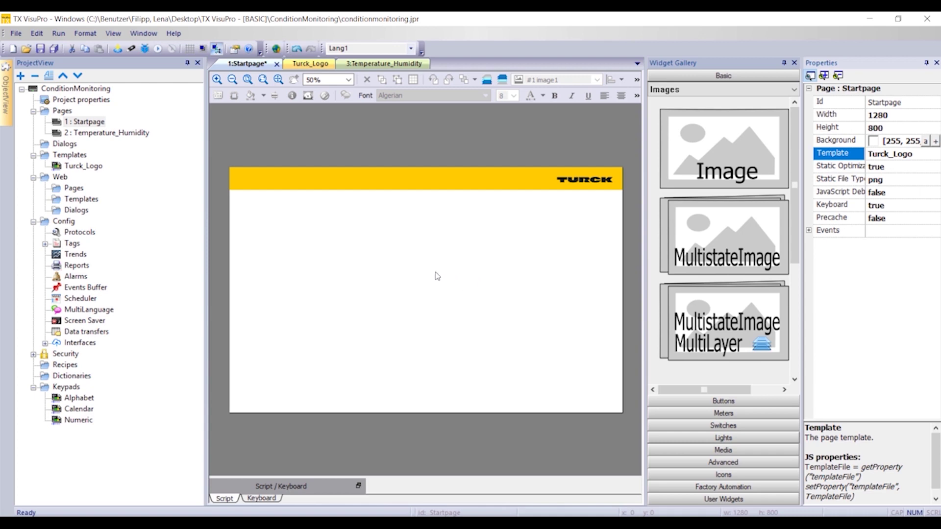
{"action": "double_click", "coordinate": [100, 135]}
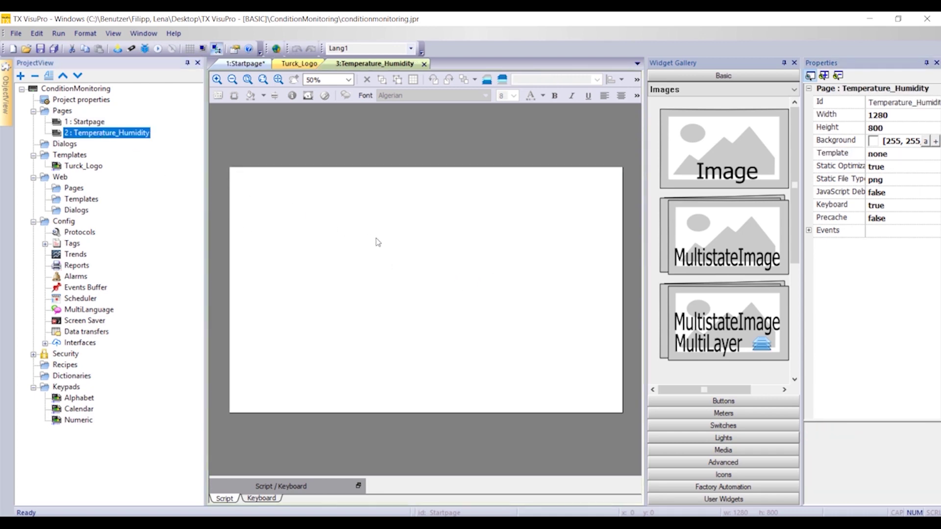
{"action": "left_click", "coordinate": [907, 156]}
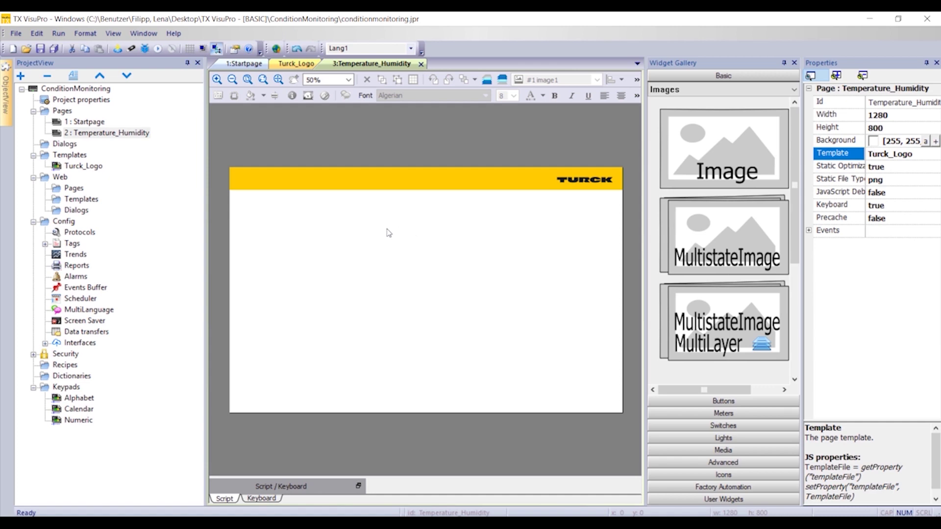
- Add a CODESYS V3 ETH protocol connection at IP 192.168.1.25, then open the Tags editor
{"action": "left_click", "coordinate": [96, 237]}
{"action": "double_click", "coordinate": [96, 237]}
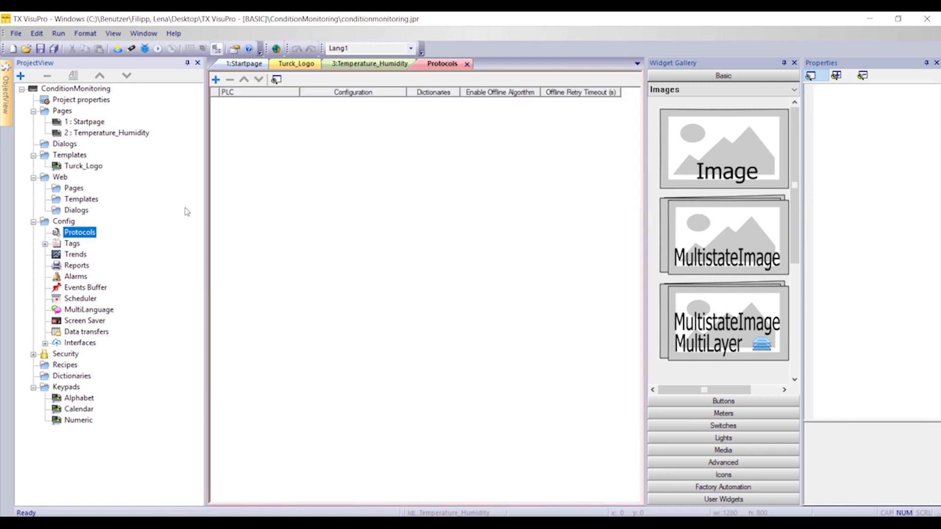
{"action": "left_click", "coordinate": [216, 79]}
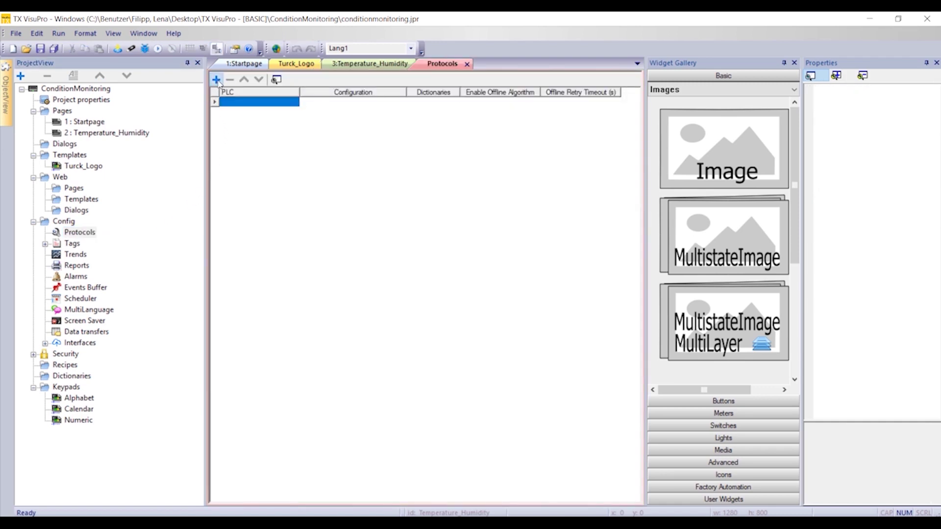
{"action": "left_click", "coordinate": [294, 103]}
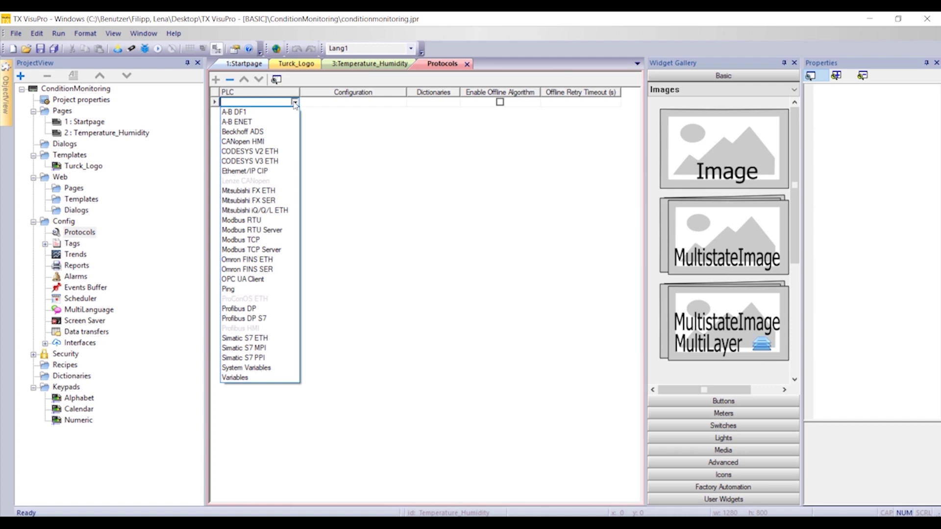
{"action": "left_click", "coordinate": [274, 164]}
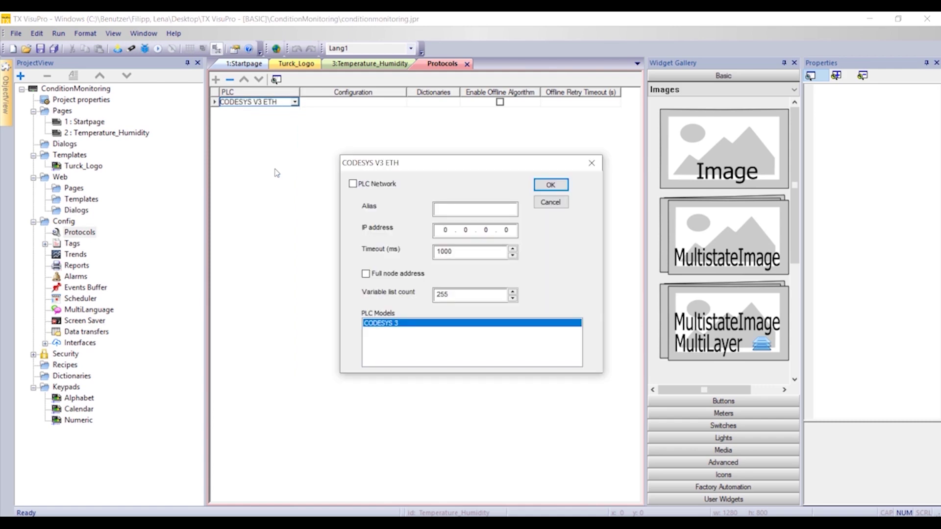
{"action": "type", "text": "192.168.1.25"}
{"action": "left_click", "coordinate": [551, 185]}
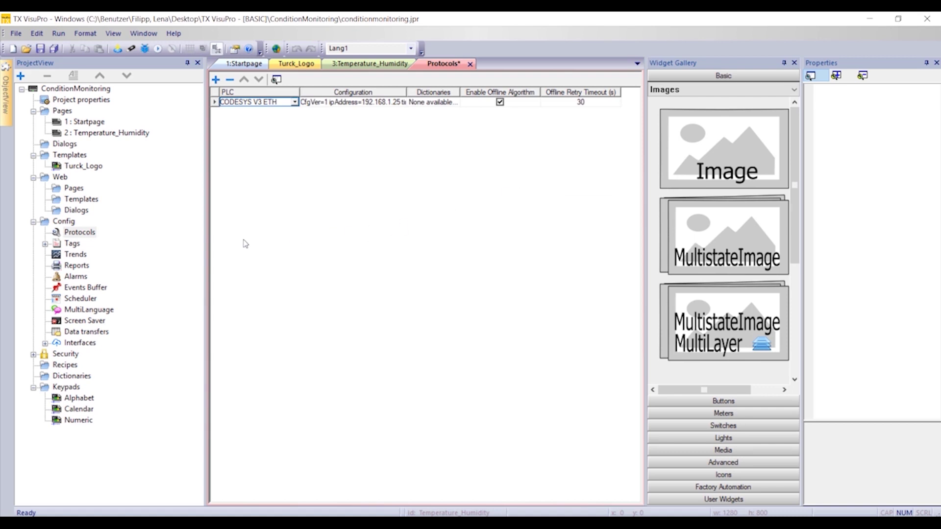
{"action": "double_click", "coordinate": [73, 244]}
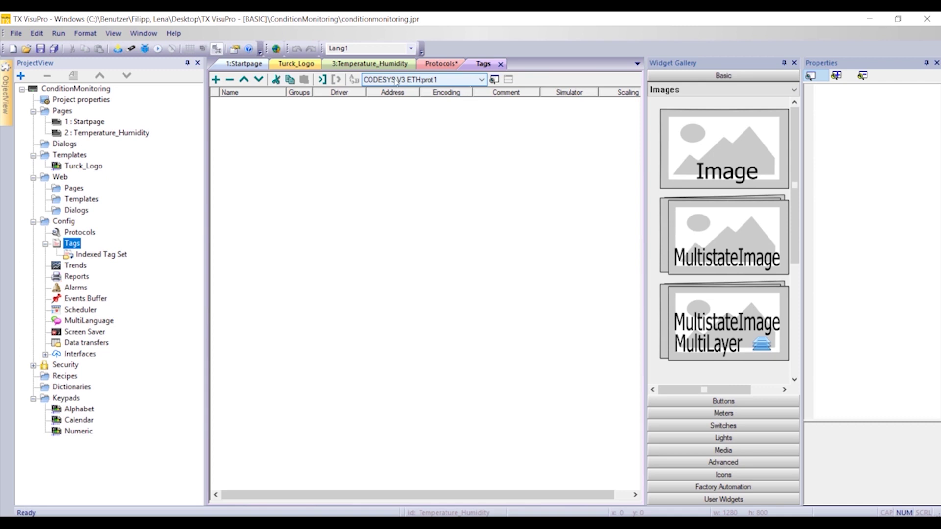
- Import the ValueHum_1 and ValueTempC_1 float tags from the CODESYS3 application XML file
{"action": "left_click", "coordinate": [322, 80]}
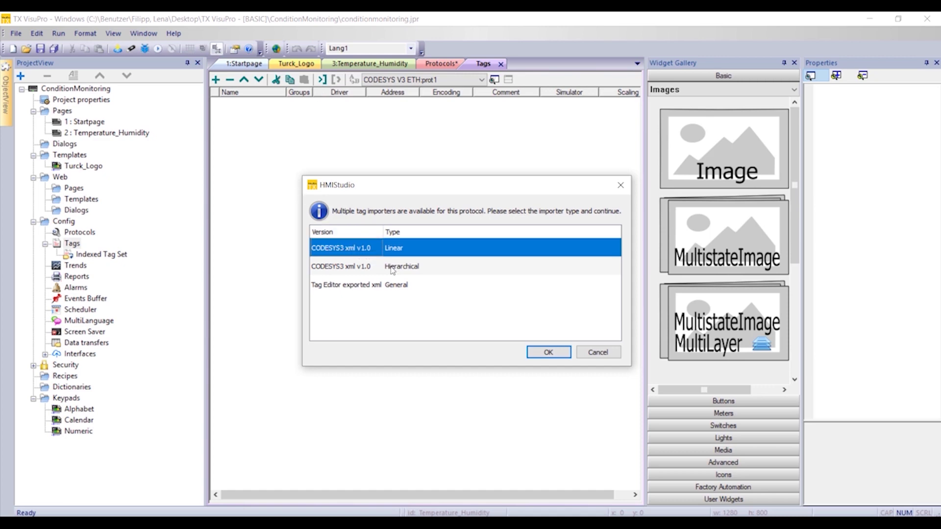
{"action": "left_click", "coordinate": [548, 361]}
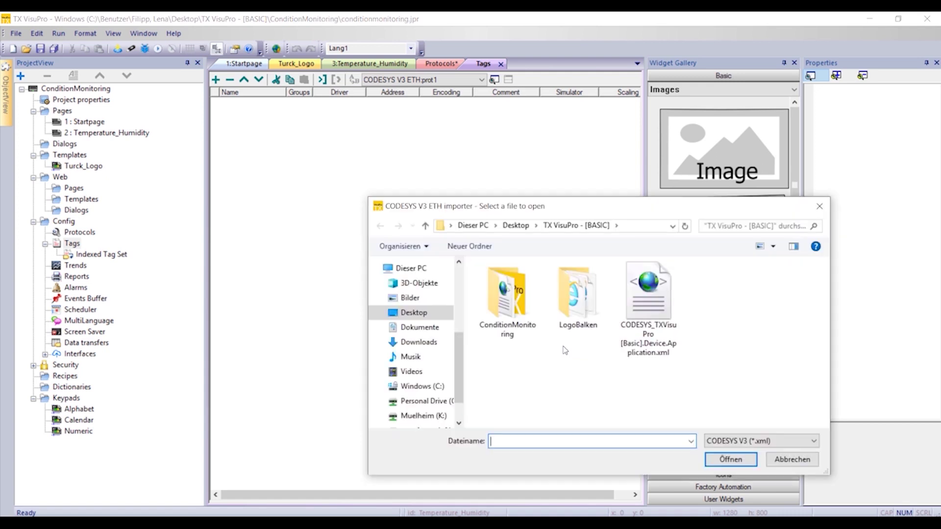
{"action": "left_click", "coordinate": [634, 318]}
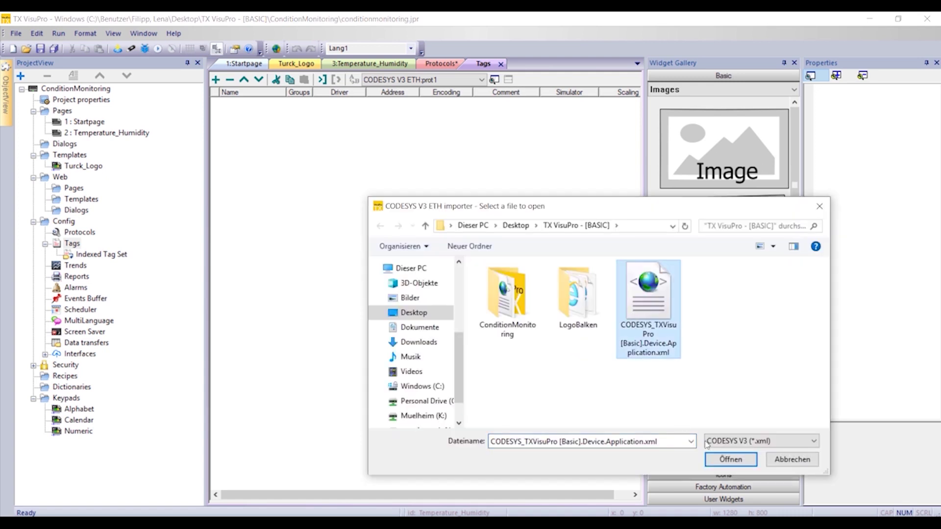
{"action": "left_click", "coordinate": [730, 459]}
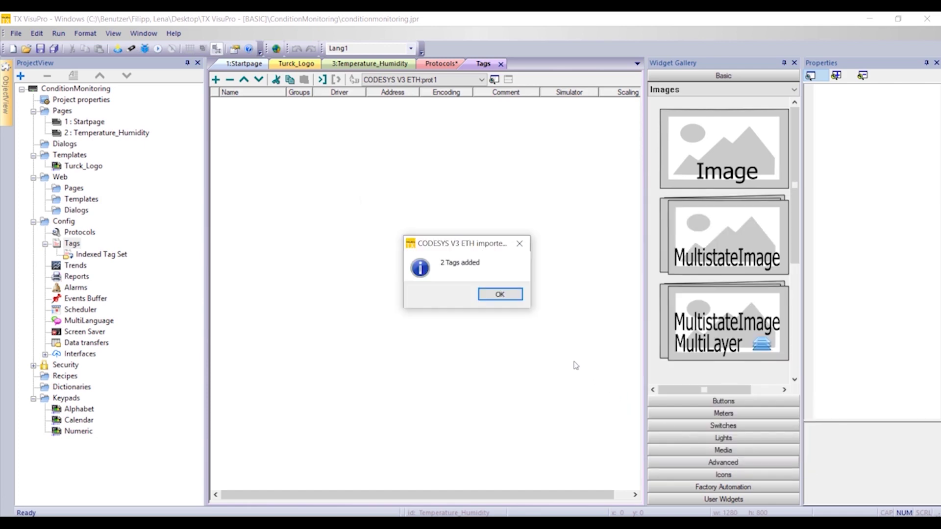
{"action": "left_click", "coordinate": [500, 295]}
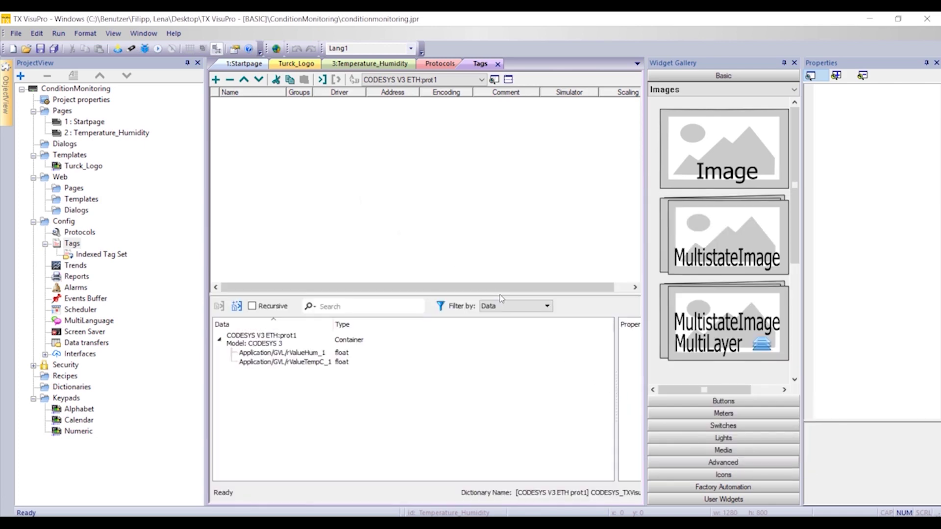
{"action": "left_click_drag", "start_coordinate": [275, 362], "coordinate": [282, 357]}
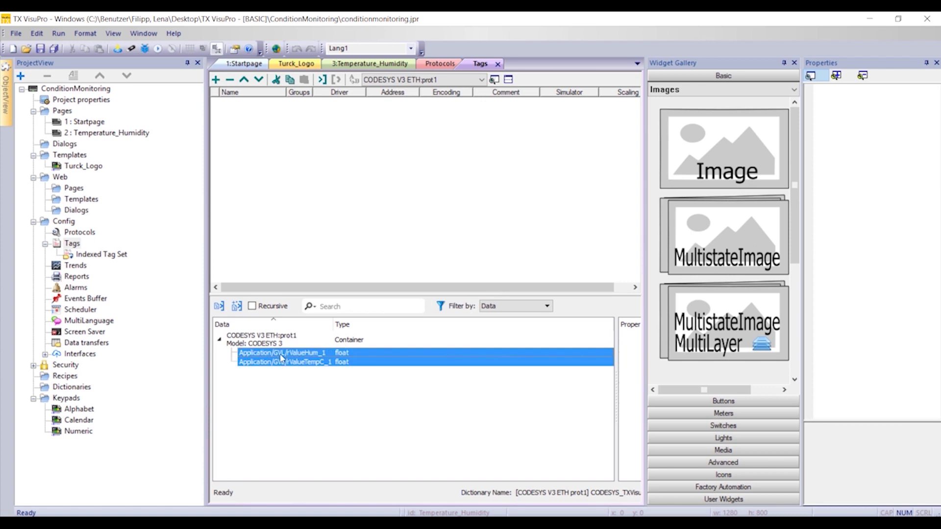
{"action": "left_click", "coordinate": [218, 306]}
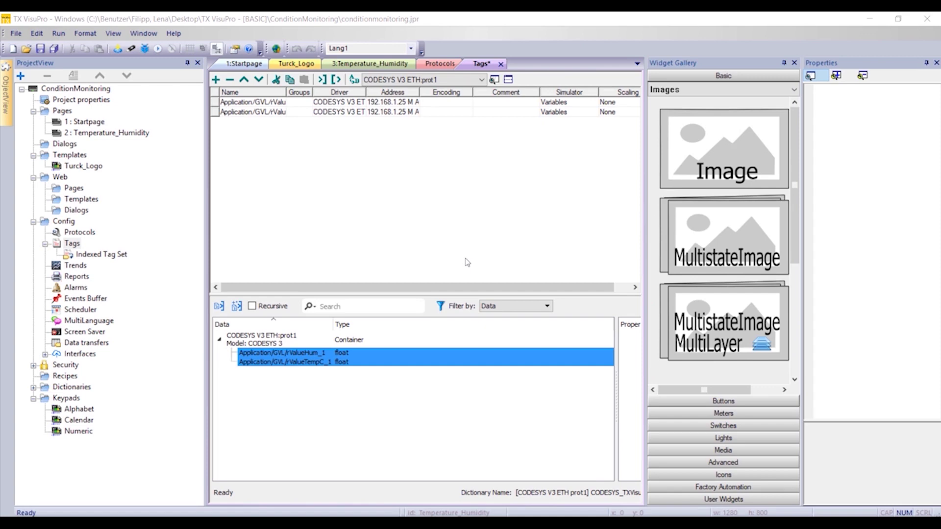
{"action": "double_click", "coordinate": [97, 169]}
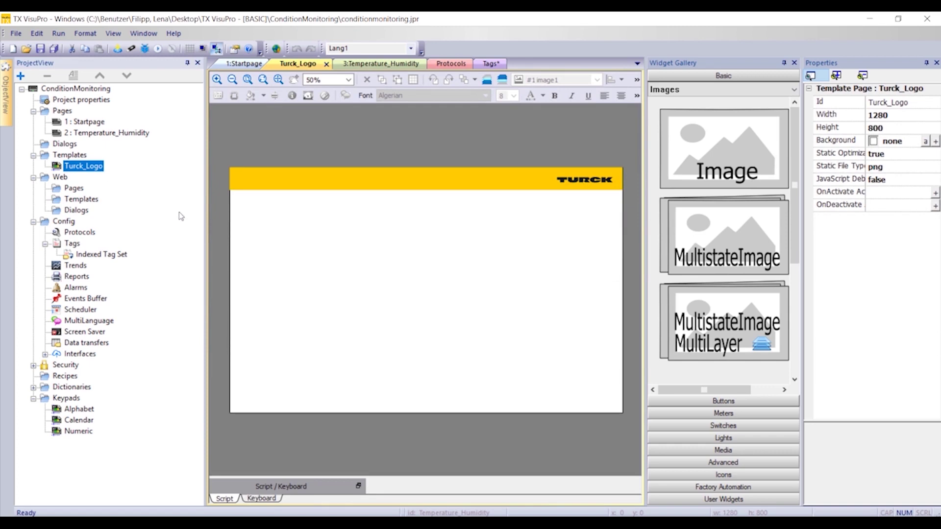
- Set the gallery's standard buttons to no frame and a yellow colour
{"action": "left_click", "coordinate": [701, 402]}
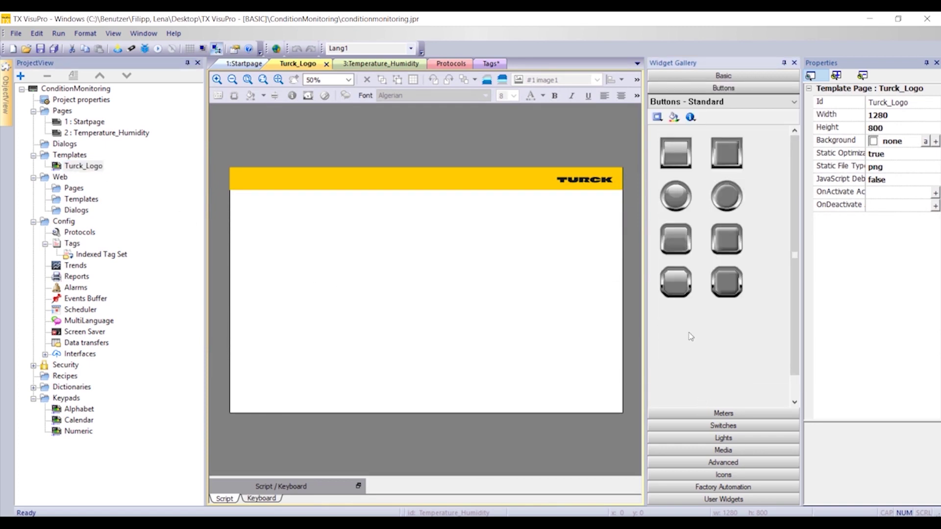
{"action": "left_click", "coordinate": [657, 118]}
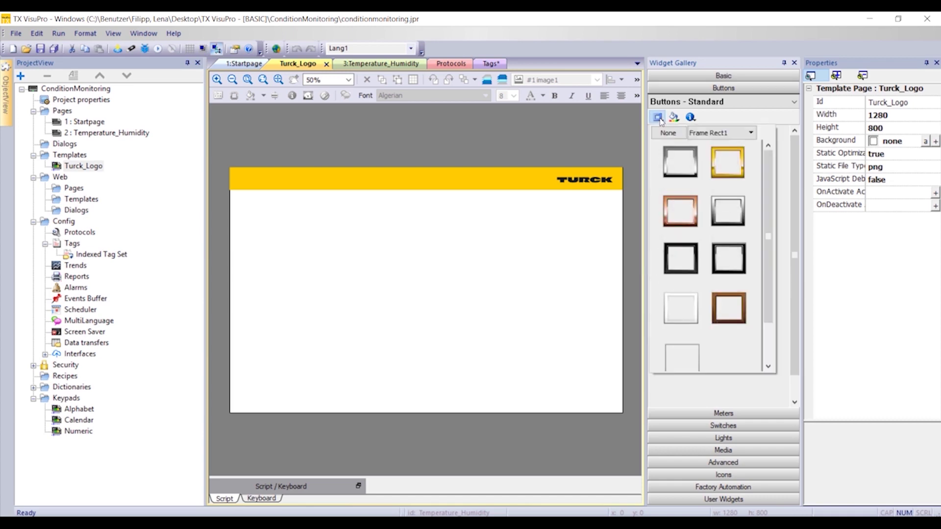
{"action": "left_click", "coordinate": [662, 134]}
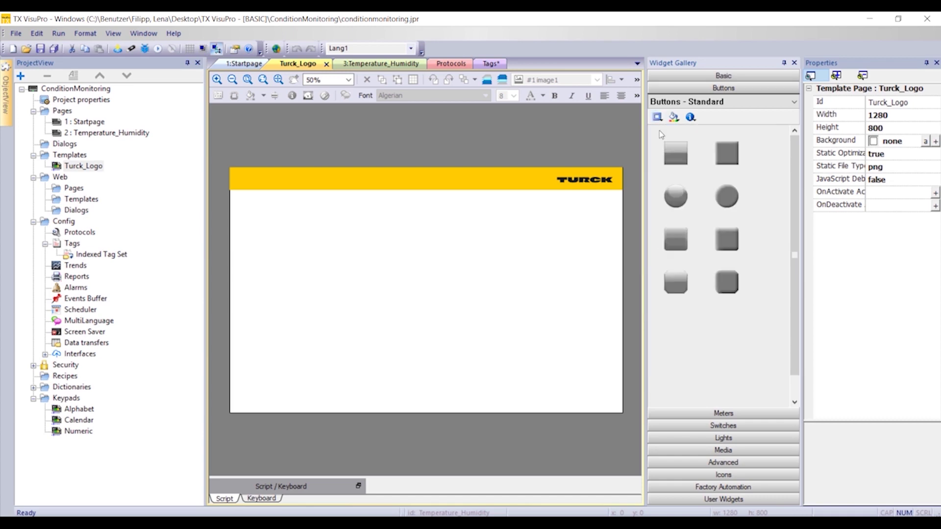
{"action": "left_click", "coordinate": [675, 118]}
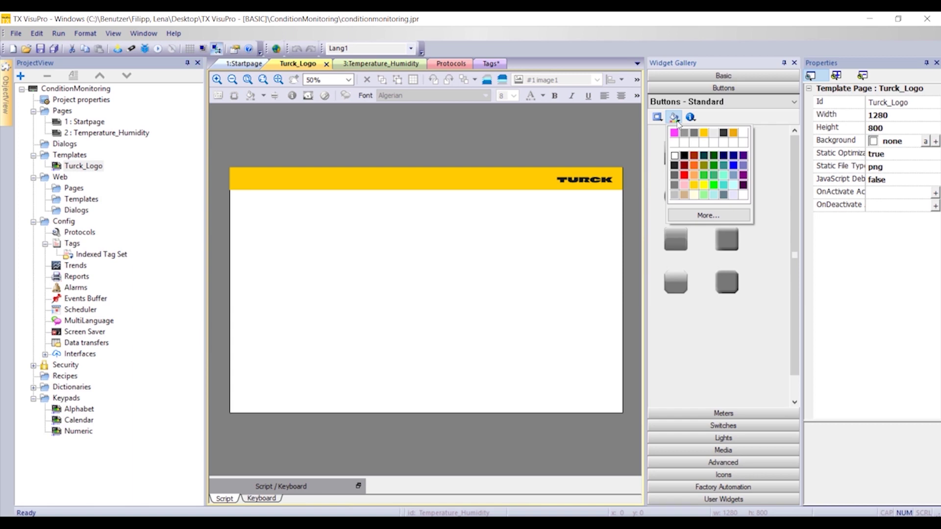
{"action": "left_click", "coordinate": [703, 134]}
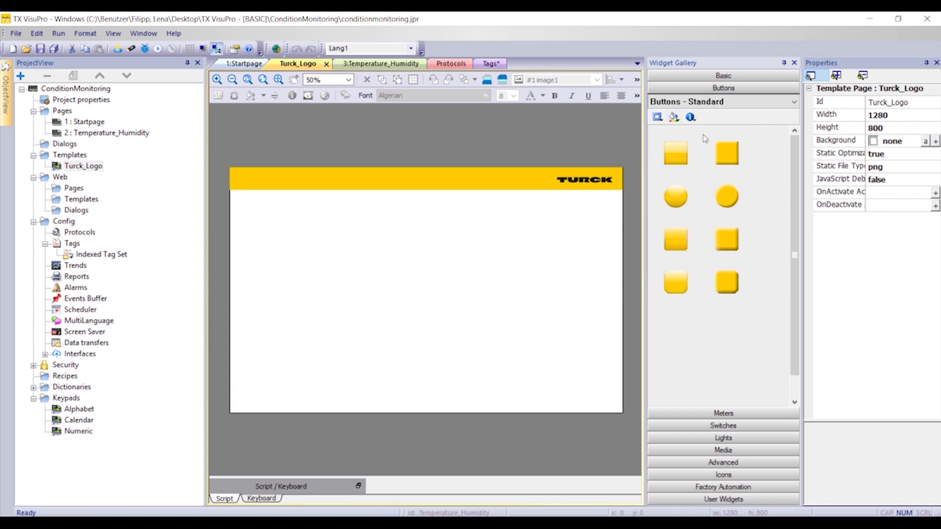
- Choose the house icon from the Building set and drop a button near the template's lower right
{"action": "left_click", "coordinate": [691, 118]}
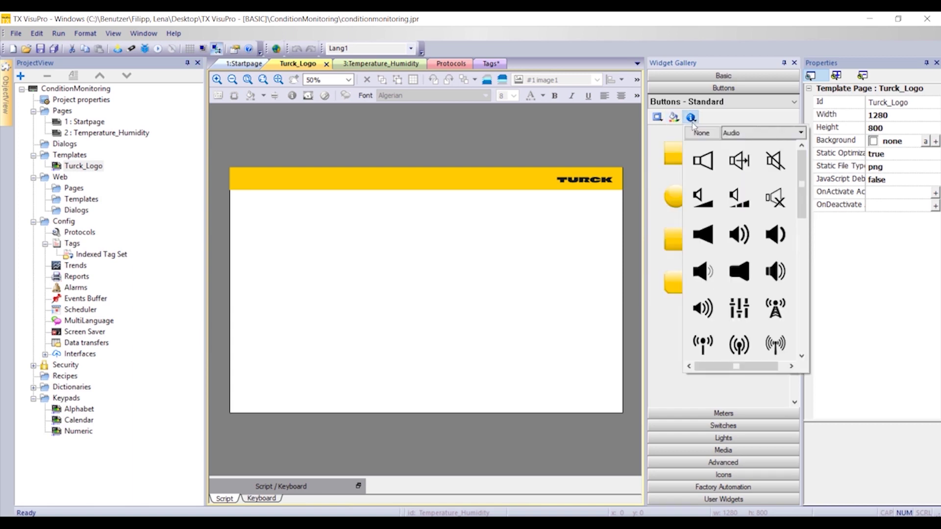
{"action": "left_click", "coordinate": [742, 132]}
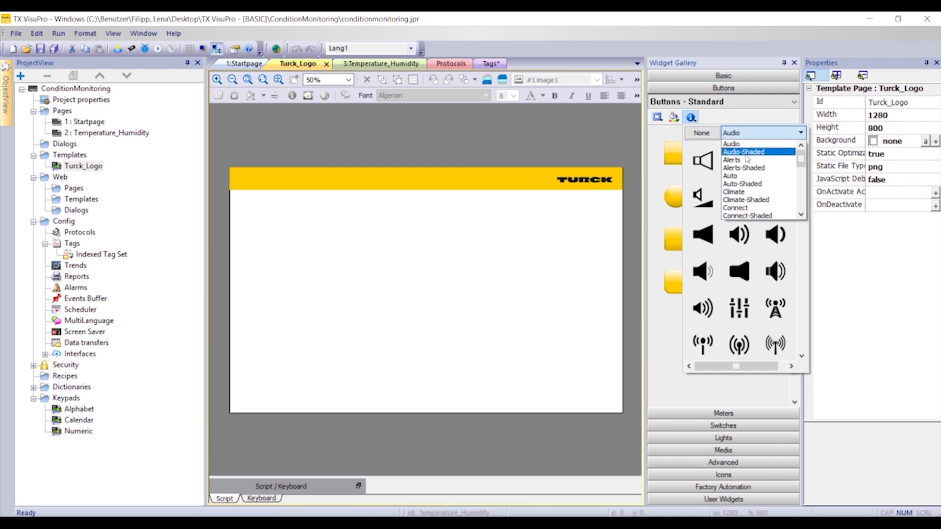
{"action": "scroll", "coordinate": [748, 159], "scroll_direction": "down", "scroll_amount": 10}
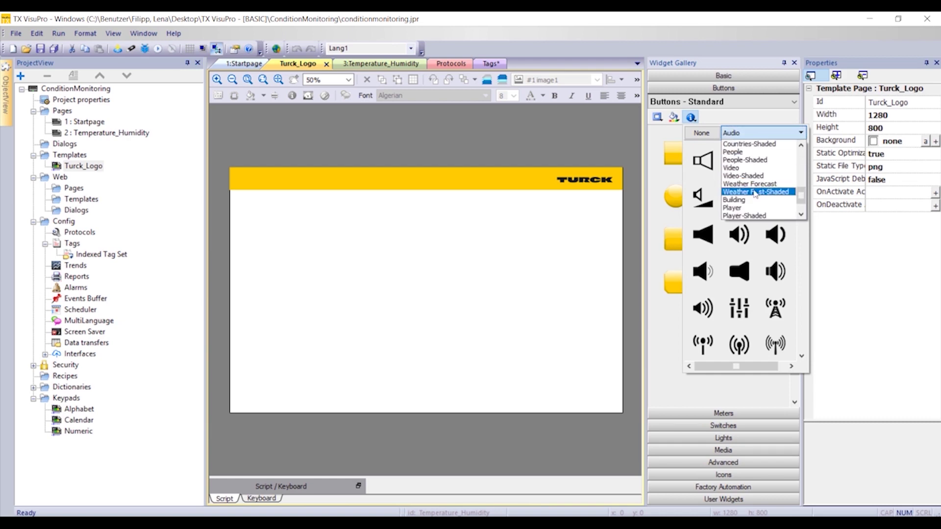
{"action": "left_click", "coordinate": [754, 199]}
{"action": "scroll", "coordinate": [753, 201], "scroll_direction": "down", "scroll_amount": 6}
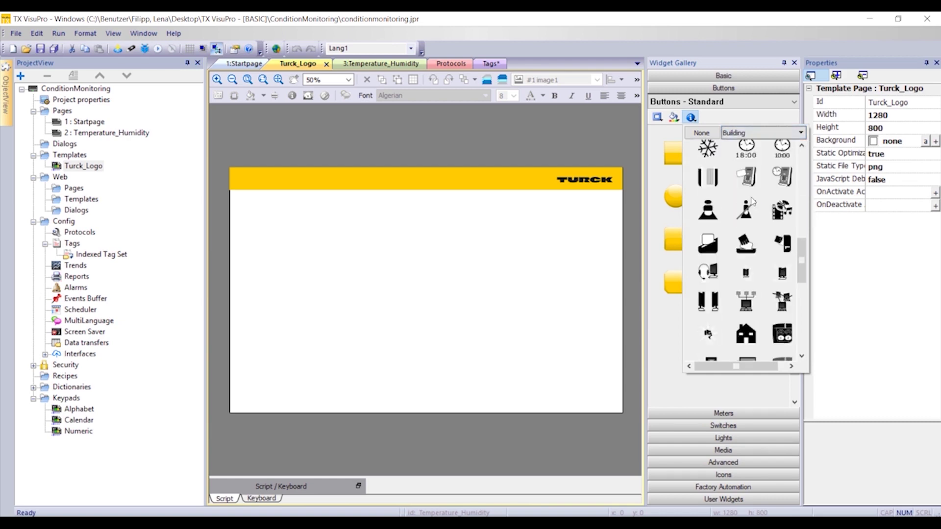
{"action": "scroll", "coordinate": [753, 201], "scroll_direction": "down", "scroll_amount": 3}
{"action": "left_click", "coordinate": [746, 267]}
{"action": "left_click_drag", "start_coordinate": [727, 283], "coordinate": [602, 392]}
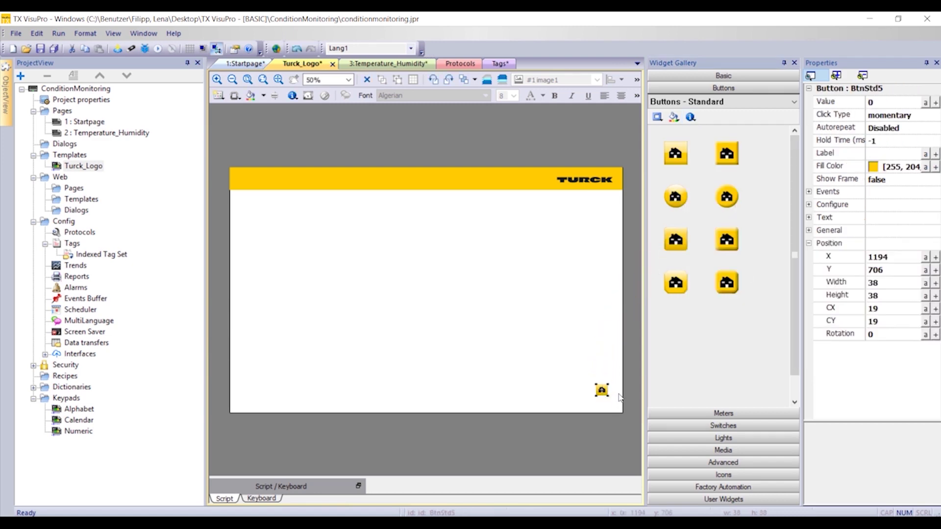
- Resize the house button BtnStd5 to 75×75 and nudge it into the bottom-right corner
{"action": "left_click", "coordinate": [892, 284]}
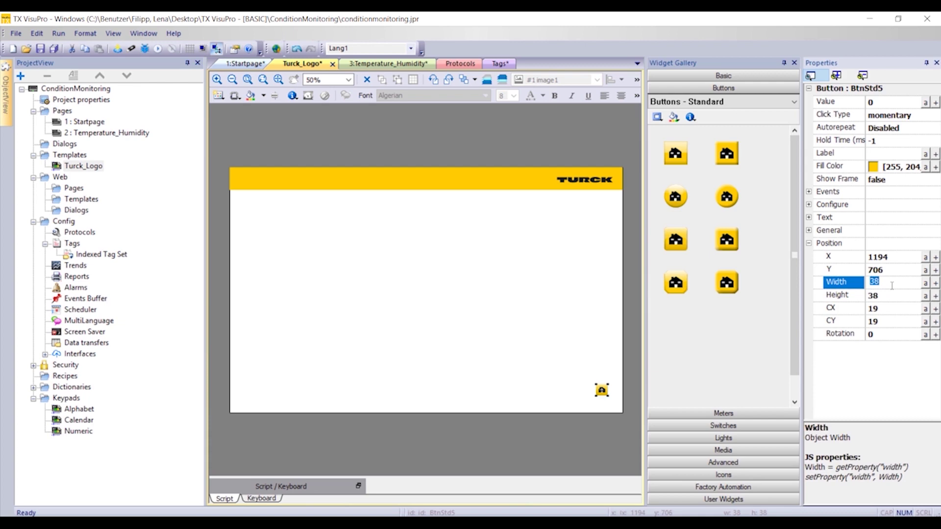
{"action": "type", "text": "75"}
{"action": "left_click", "coordinate": [892, 296]}
{"action": "type", "text": "75"}
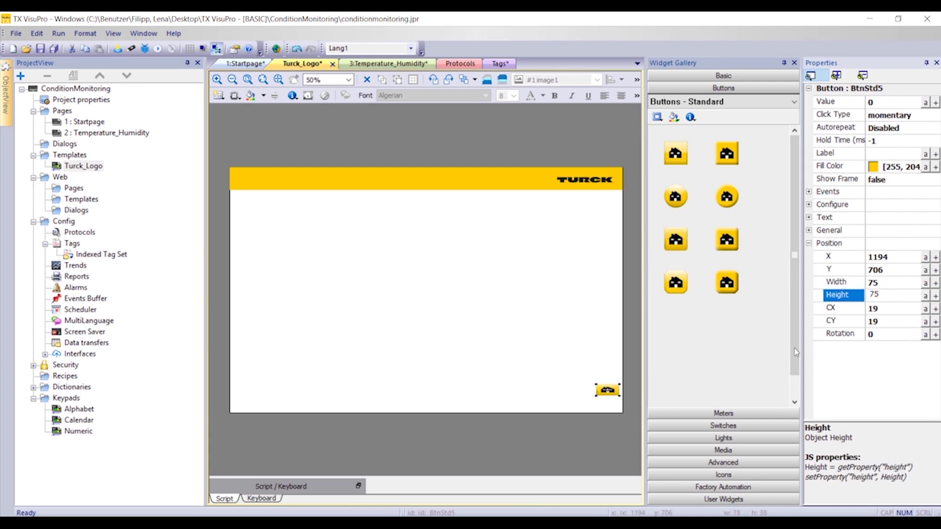
{"action": "left_click", "coordinate": [607, 376]}
{"action": "left_click", "coordinate": [602, 396]}
{"action": "left_click_drag", "start_coordinate": [602, 396], "coordinate": [602, 396]}
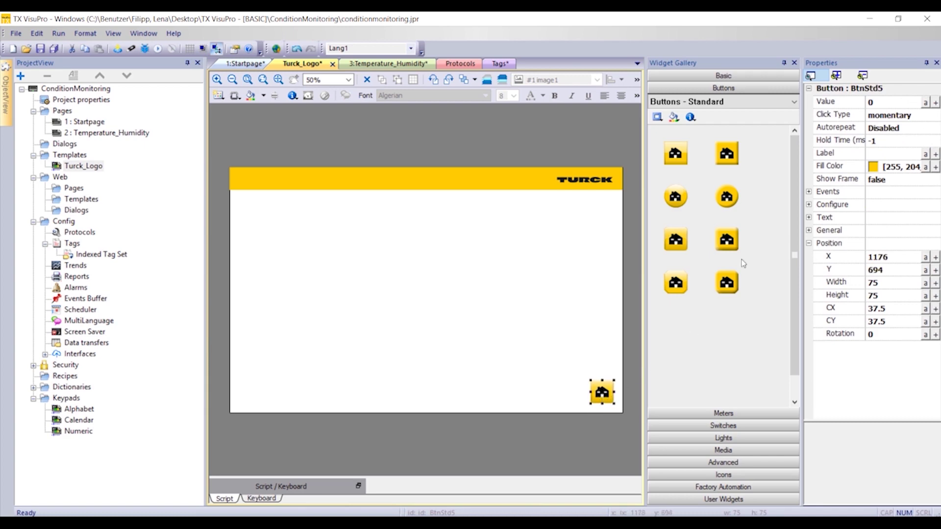
{"action": "left_click", "coordinate": [809, 192]}
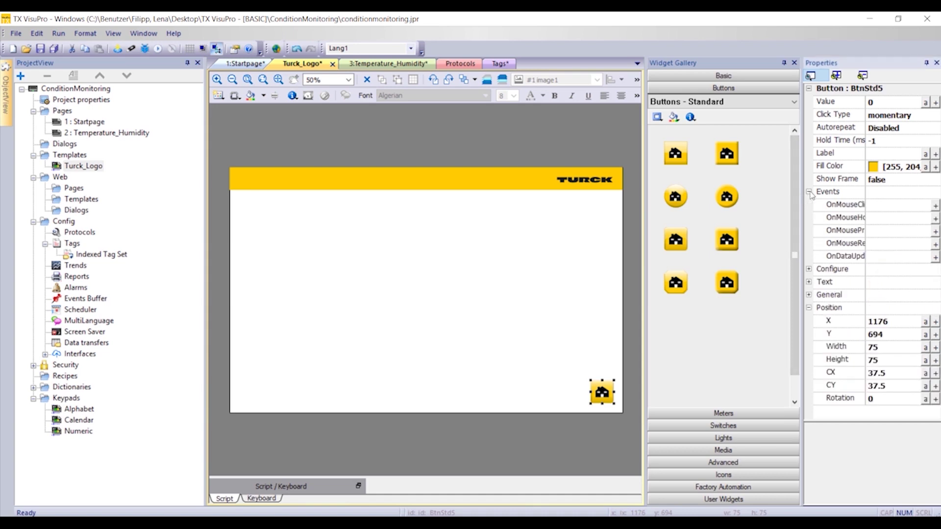
- Give BtnStd5 an OnMouseClick LoadPage action with pageName Startpage.jmx
{"action": "left_click_drag", "start_coordinate": [802, 196], "coordinate": [779, 198]}
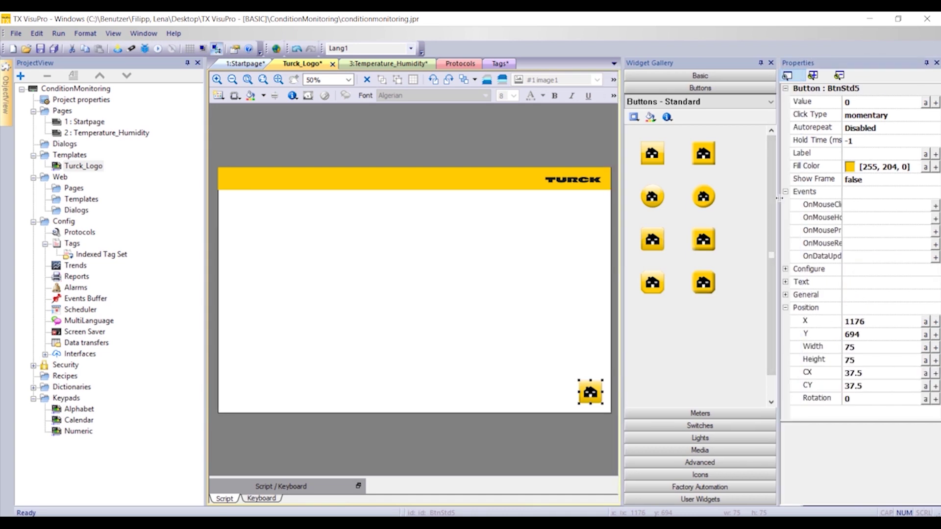
{"action": "left_click_drag", "start_coordinate": [842, 182], "coordinate": [887, 179]}
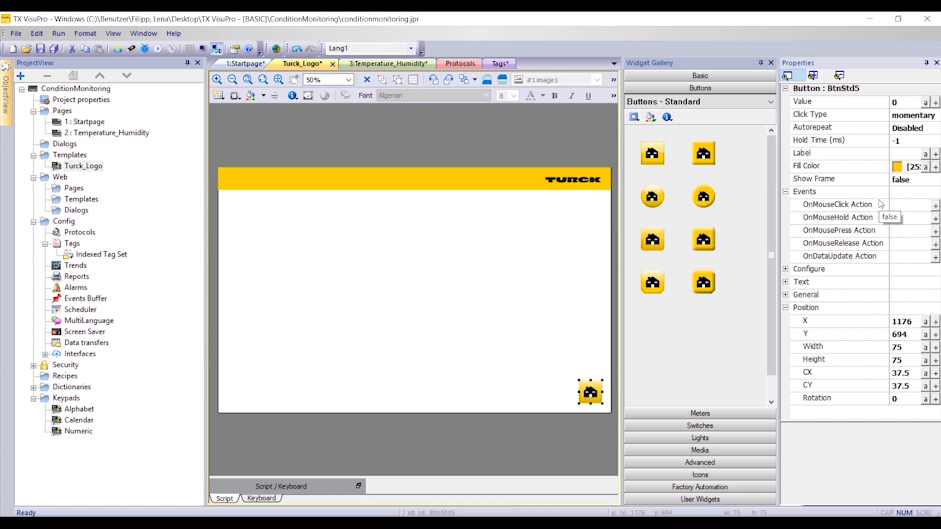
{"action": "left_click", "coordinate": [935, 206]}
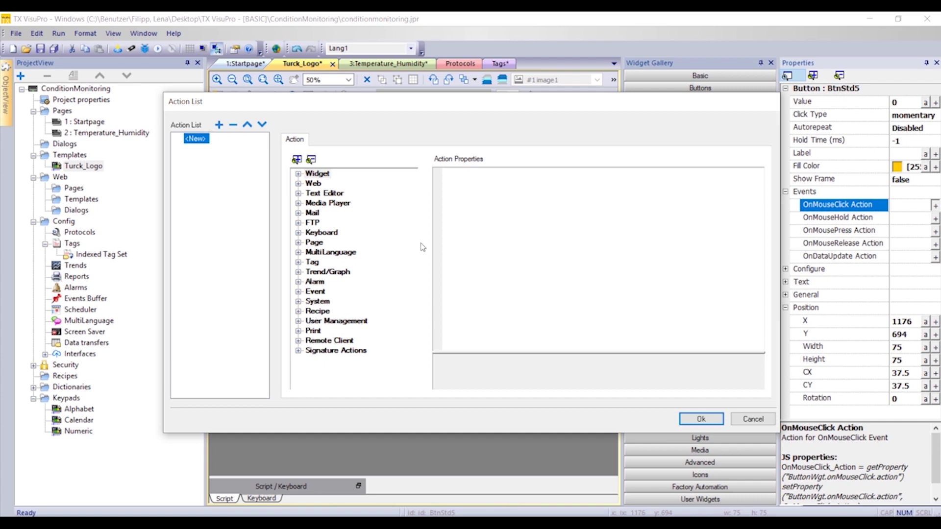
{"action": "left_click", "coordinate": [299, 243]}
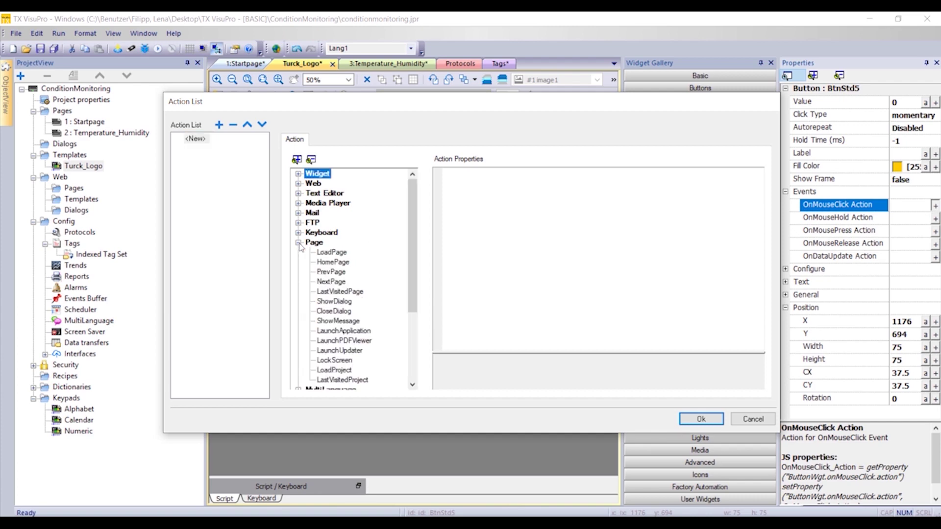
{"action": "left_click", "coordinate": [330, 253]}
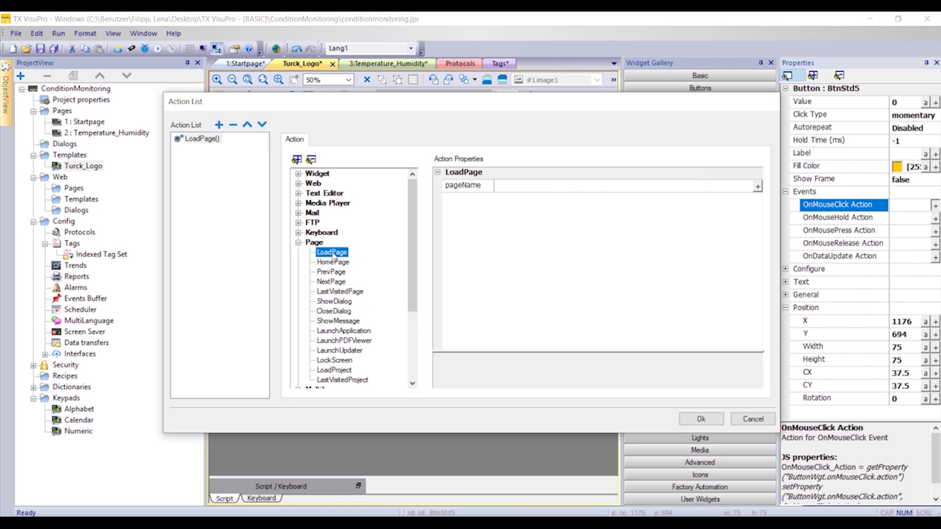
{"action": "left_click", "coordinate": [758, 187]}
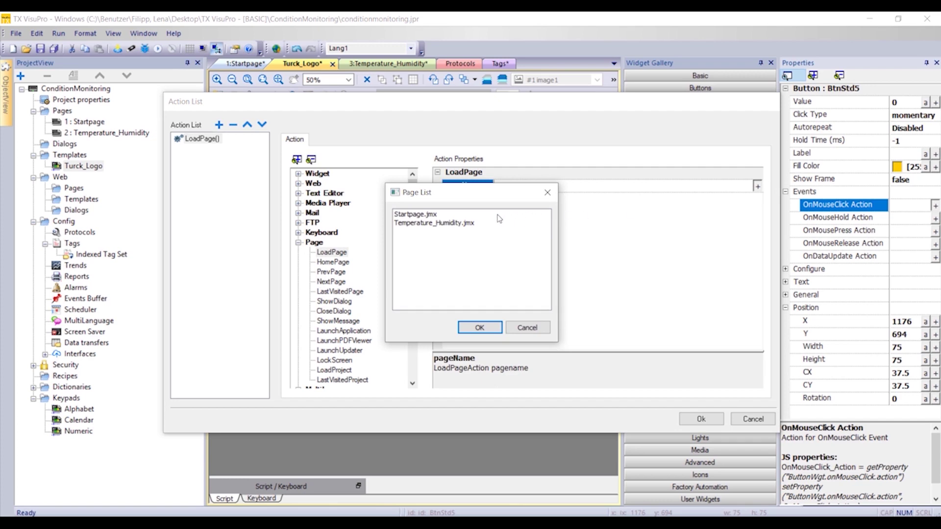
{"action": "left_click", "coordinate": [431, 215]}
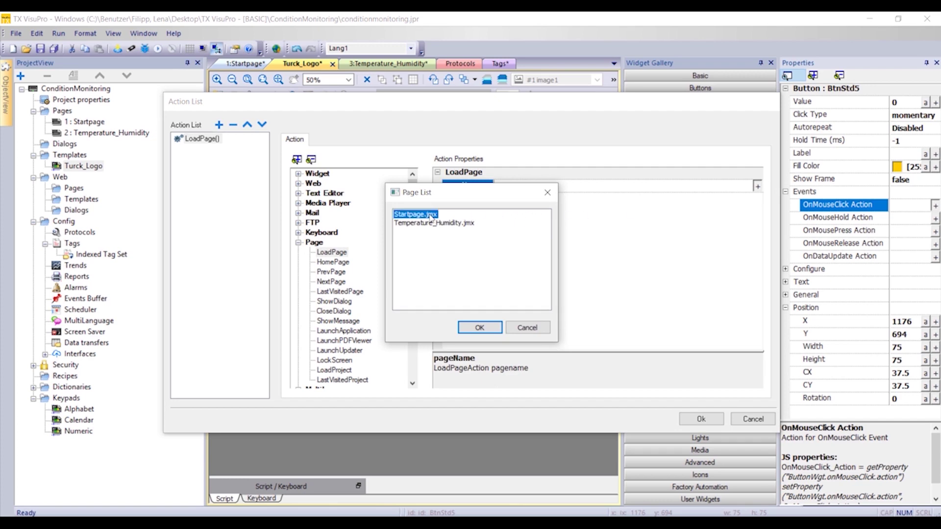
{"action": "left_click", "coordinate": [477, 328]}
{"action": "left_click", "coordinate": [700, 419]}
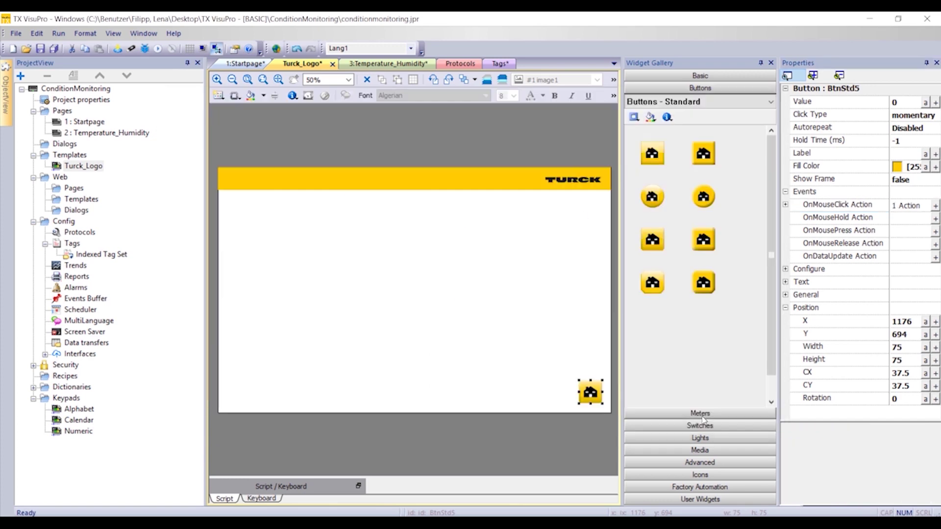
{"action": "double_click", "coordinate": [97, 123]}
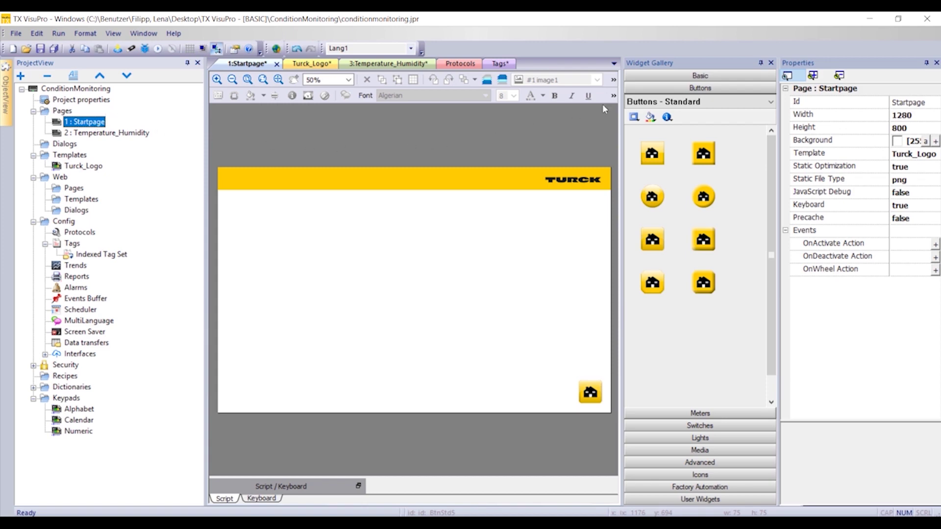
- Drag a Text/Numeric label onto the Startpage near its top left
{"action": "left_click", "coordinate": [674, 76]}
{"action": "left_click", "coordinate": [676, 89]}
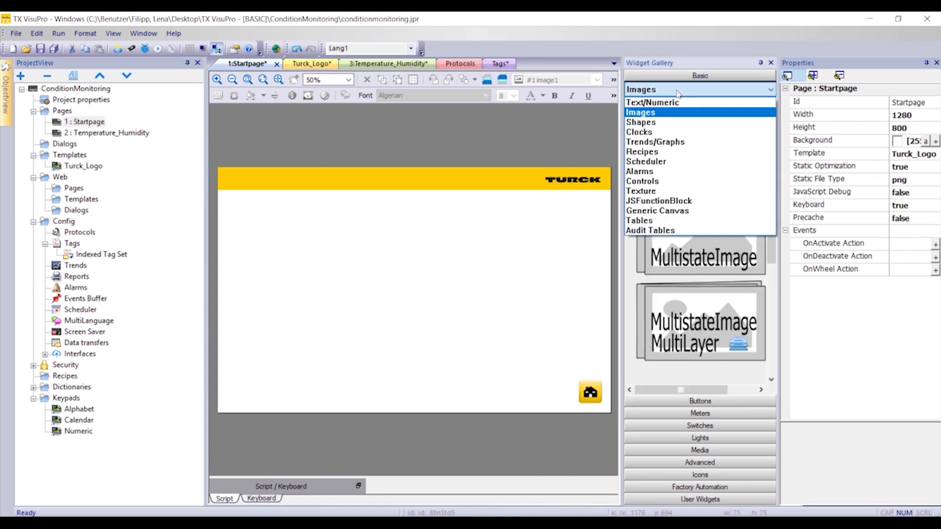
{"action": "left_click", "coordinate": [675, 101]}
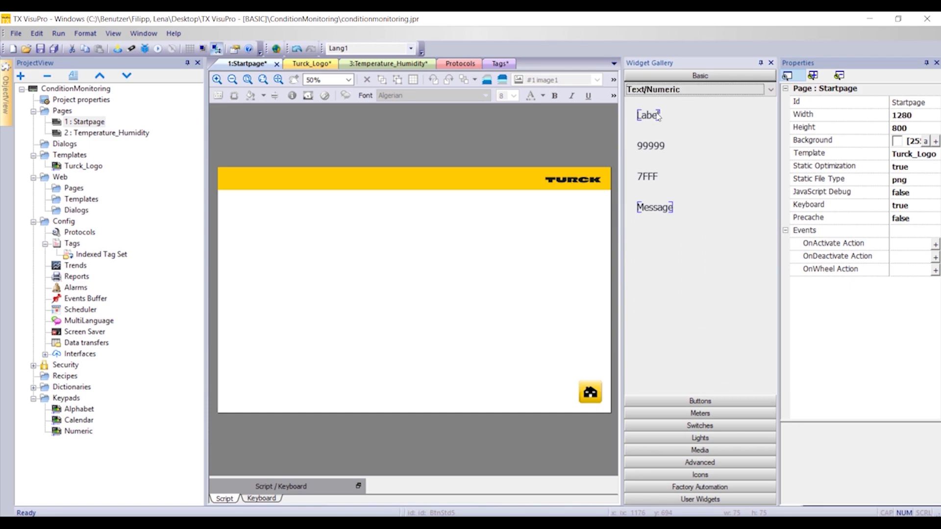
{"action": "left_click_drag", "start_coordinate": [656, 119], "coordinate": [287, 212]}
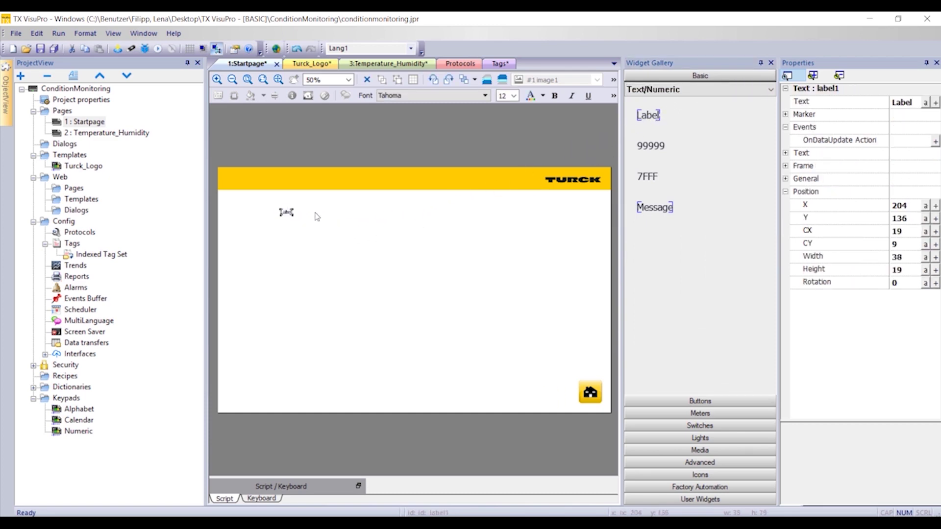
- Replace the label's placeholder text with 'Process data'
{"action": "double_click", "coordinate": [289, 213]}
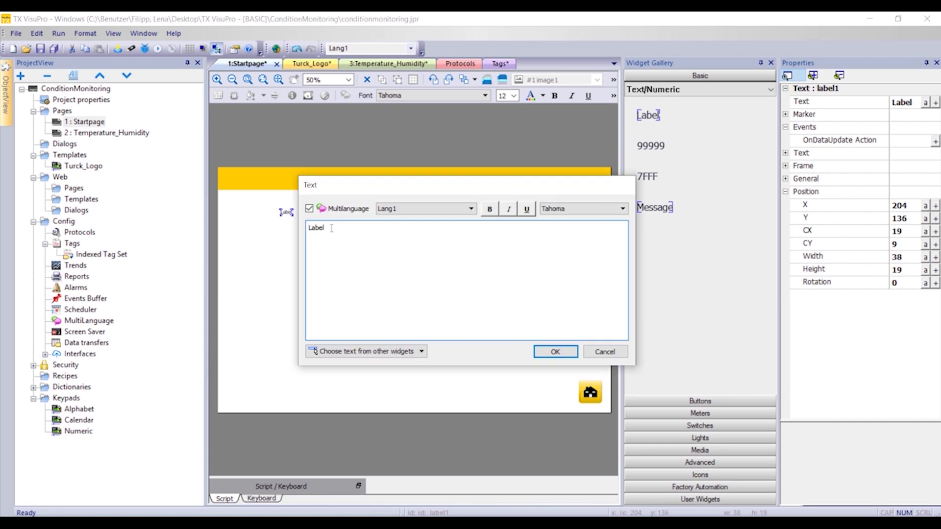
{"action": "left_click_drag", "start_coordinate": [331, 228], "coordinate": [306, 235]}
{"action": "type", "text": "Process data"}
{"action": "left_click", "coordinate": [548, 211]}
- Set the Process data label's font to Arial at size 32
{"action": "scroll", "coordinate": [561, 230], "scroll_direction": "up", "scroll_amount": 10}
{"action": "left_click", "coordinate": [562, 229]}
{"action": "left_click", "coordinate": [554, 352]}
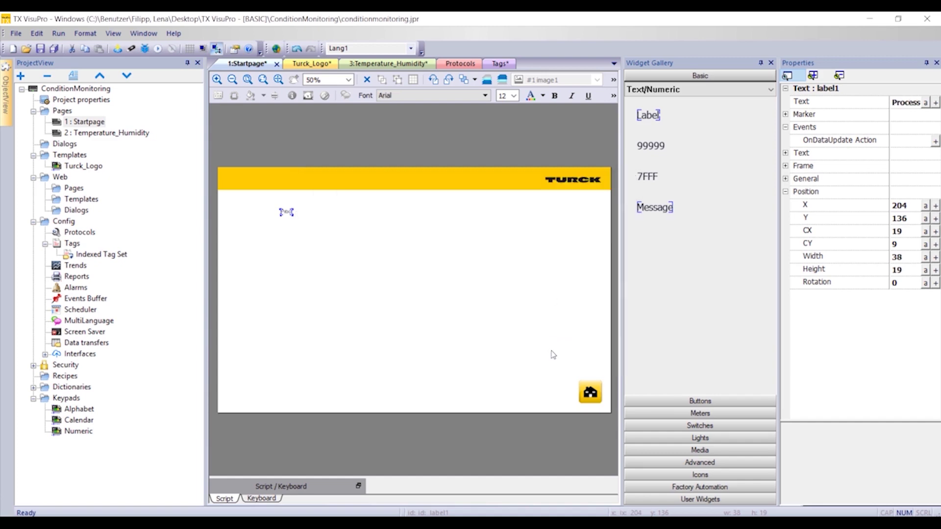
{"action": "left_click", "coordinate": [514, 96]}
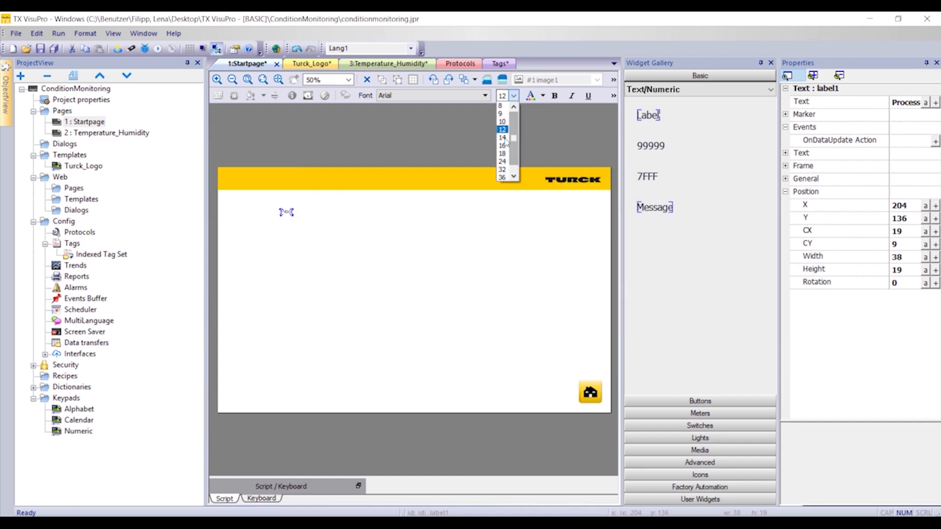
{"action": "left_click", "coordinate": [503, 169]}
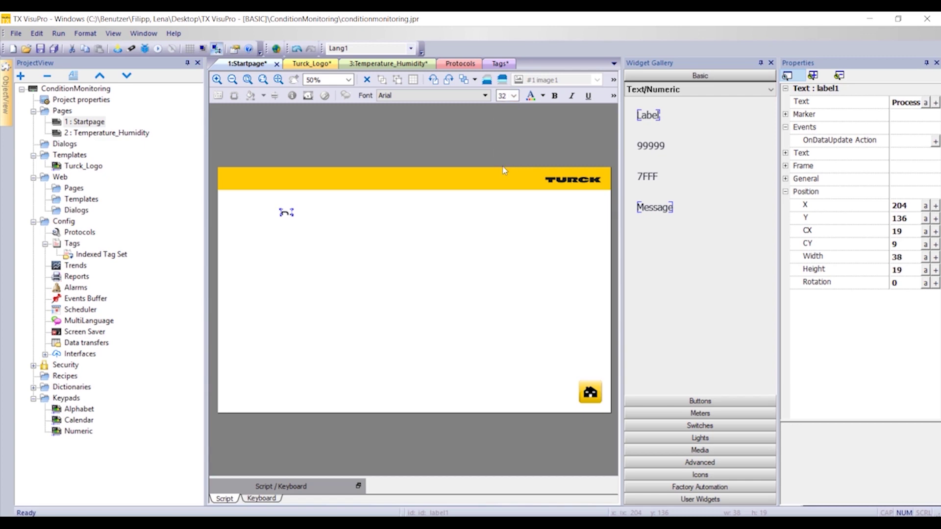
- Size the label to fit 'Process data' on one line and shift it left
{"action": "left_click", "coordinate": [615, 80]}
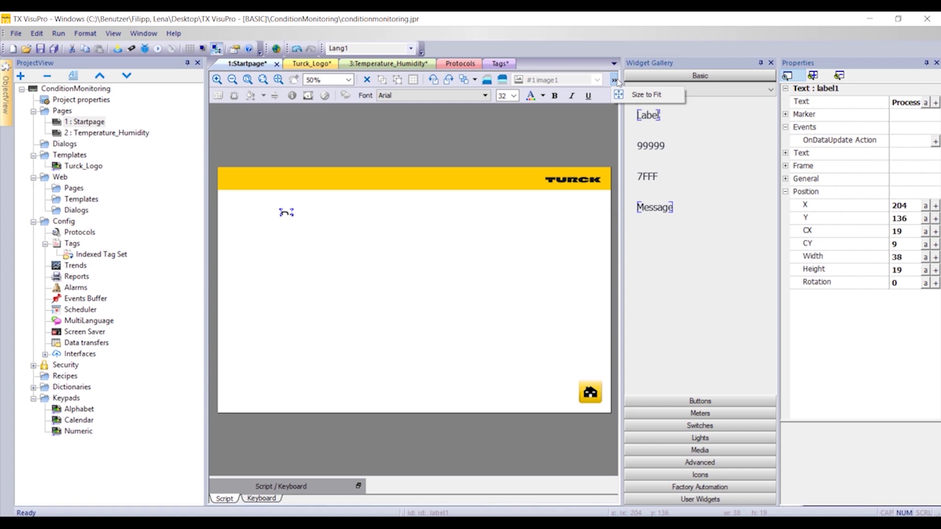
{"action": "left_click", "coordinate": [629, 96]}
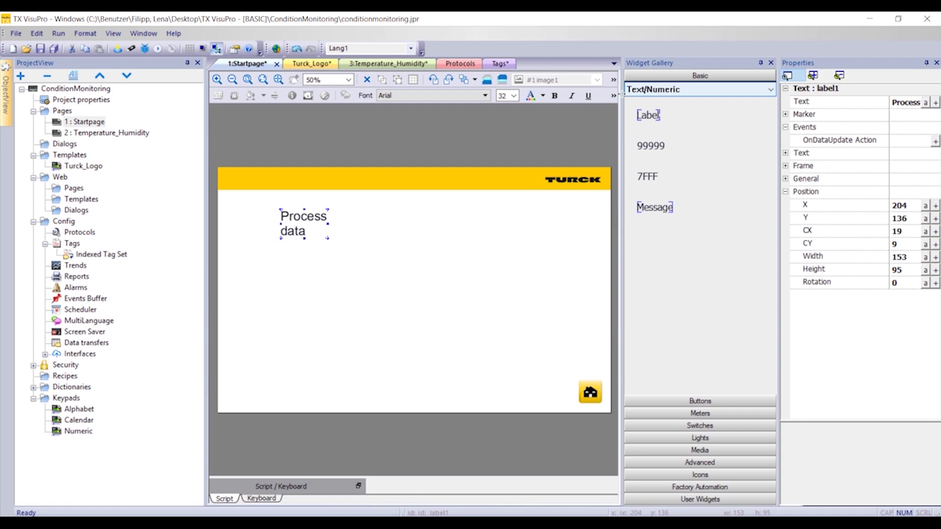
{"action": "left_click", "coordinate": [352, 238]}
{"action": "left_click", "coordinate": [327, 223]}
{"action": "left_click_drag", "start_coordinate": [327, 223], "coordinate": [304, 225]}
{"action": "left_click", "coordinate": [614, 80]}
{"action": "left_click", "coordinate": [628, 94]}
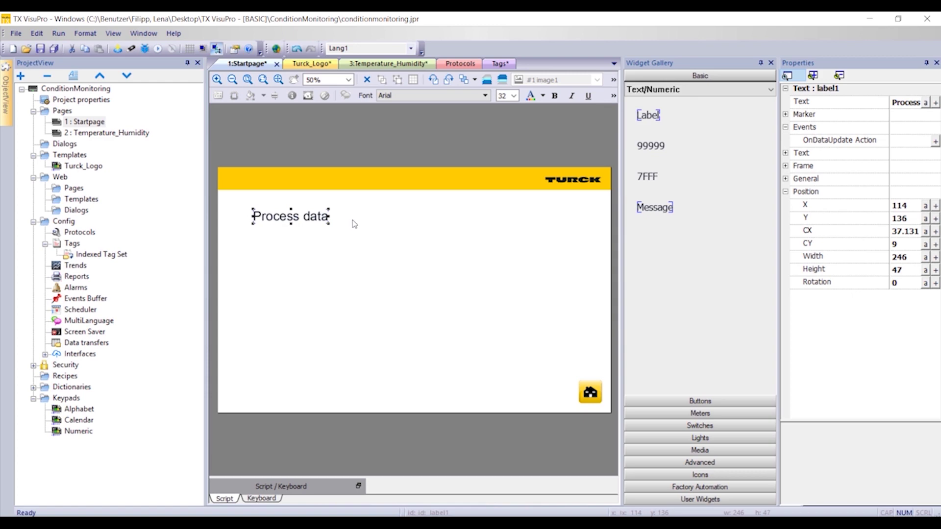
{"action": "left_click", "coordinate": [706, 401]}
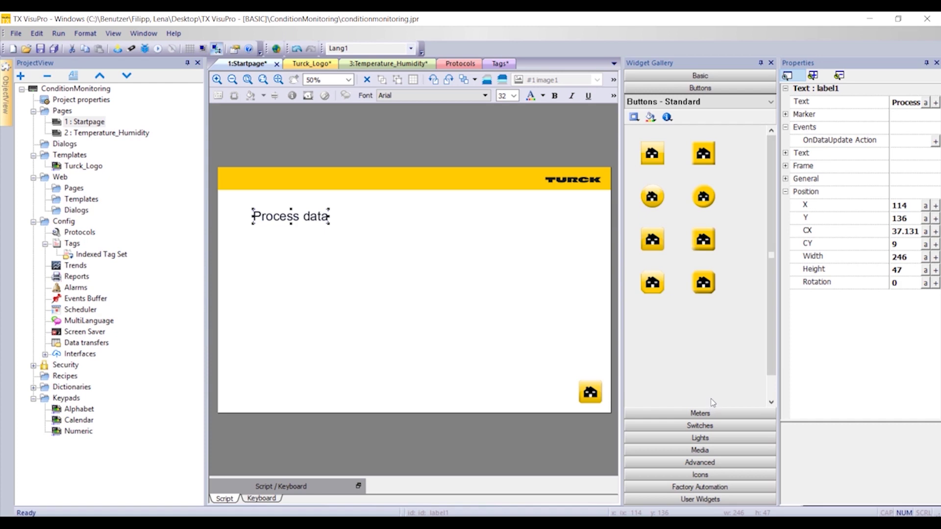
- Place a button with an Office chart icon beside the Process data heading
{"action": "left_click", "coordinate": [666, 118]}
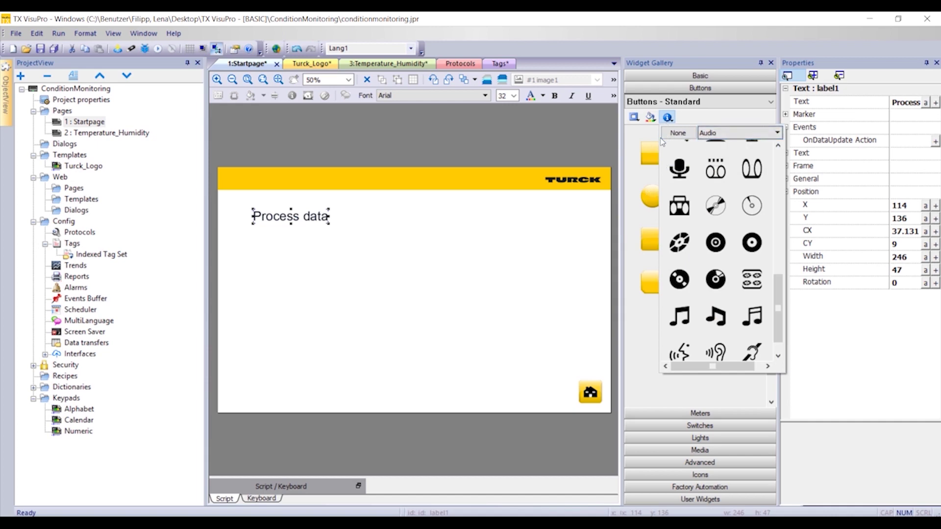
{"action": "left_click", "coordinate": [735, 132]}
{"action": "left_click", "coordinate": [729, 162]}
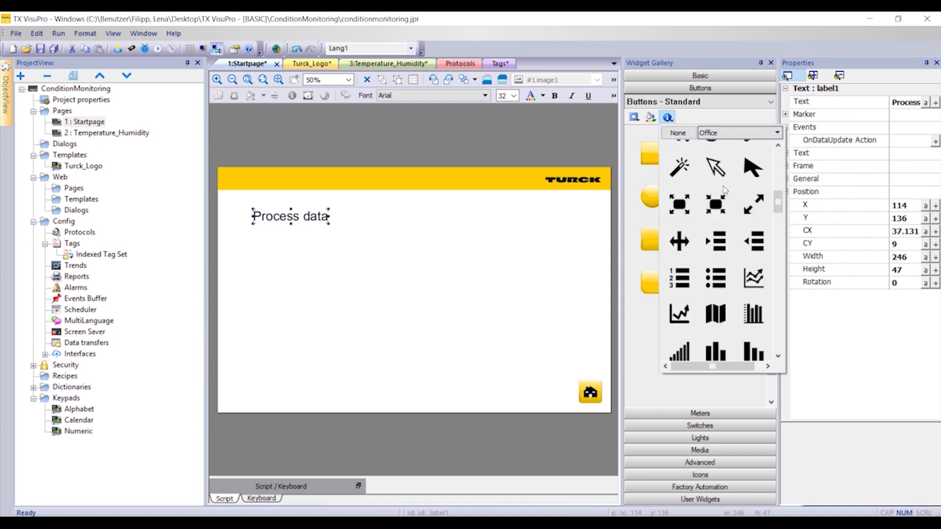
{"action": "left_click", "coordinate": [682, 318]}
{"action": "left_click_drag", "start_coordinate": [652, 239], "coordinate": [365, 219]}
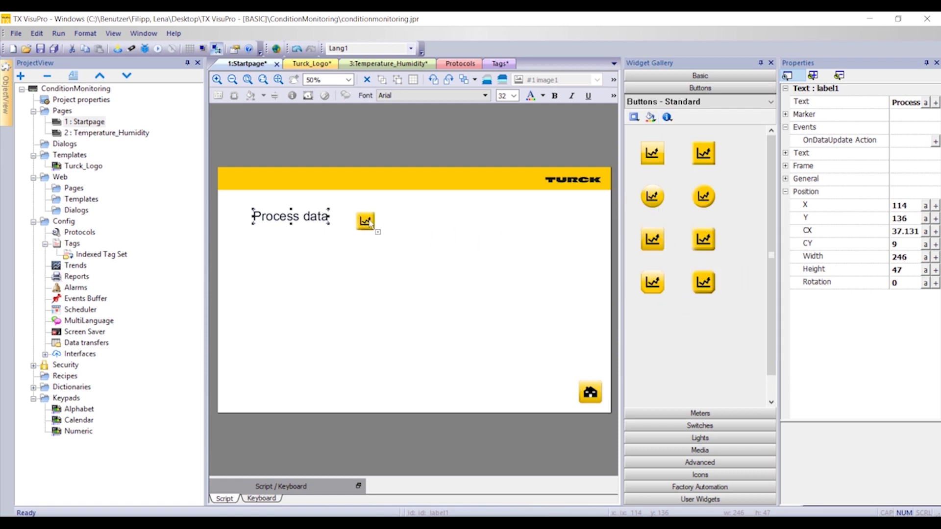
- Resize the chart button BtnStd6 to 75×75 and align it right of the heading
{"action": "left_click", "coordinate": [884, 349]}
{"action": "type", "text": "75"}
{"action": "left_click", "coordinate": [882, 360]}
{"action": "type", "text": "75"}
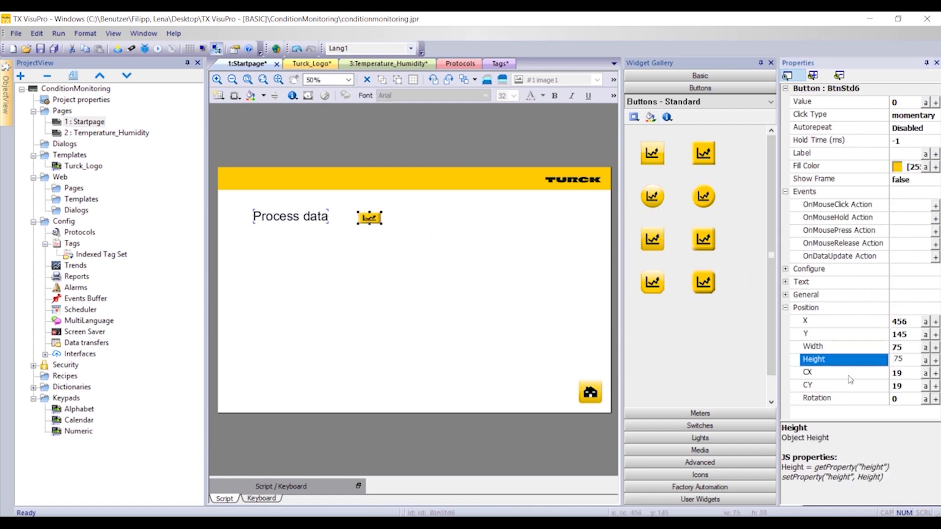
{"action": "left_click", "coordinate": [399, 287]}
{"action": "left_click_drag", "start_coordinate": [370, 231], "coordinate": [414, 220]}
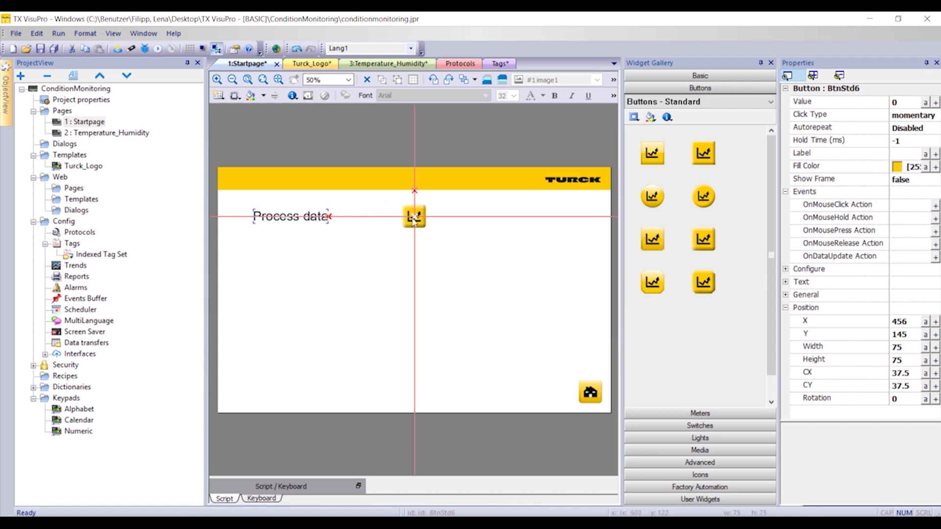
{"action": "left_click_drag", "start_coordinate": [414, 221], "coordinate": [414, 221]}
{"action": "left_click", "coordinate": [414, 280]}
{"action": "left_click", "coordinate": [414, 216]}
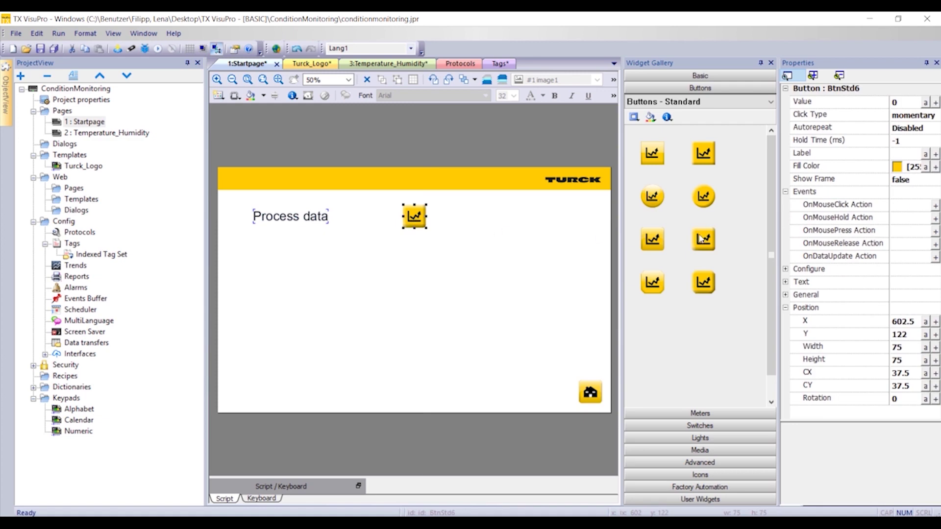
{"action": "left_click", "coordinate": [936, 206]}
- Give BtnStd6 an OnMouseClick LoadPage action with pageName Temperature_Humidity.jmx
{"action": "left_click", "coordinate": [298, 243]}
{"action": "left_click", "coordinate": [342, 252]}
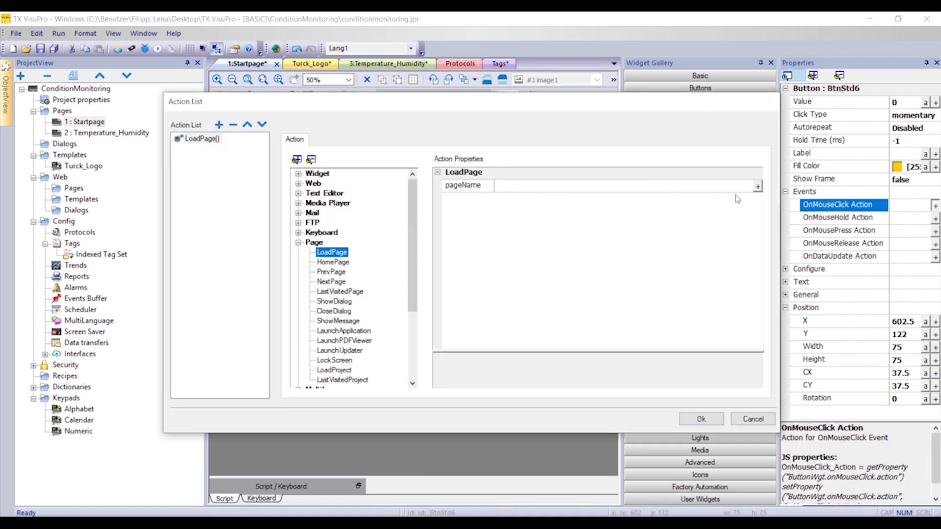
{"action": "left_click", "coordinate": [757, 187]}
{"action": "left_click", "coordinate": [466, 228]}
{"action": "left_click", "coordinate": [478, 328]}
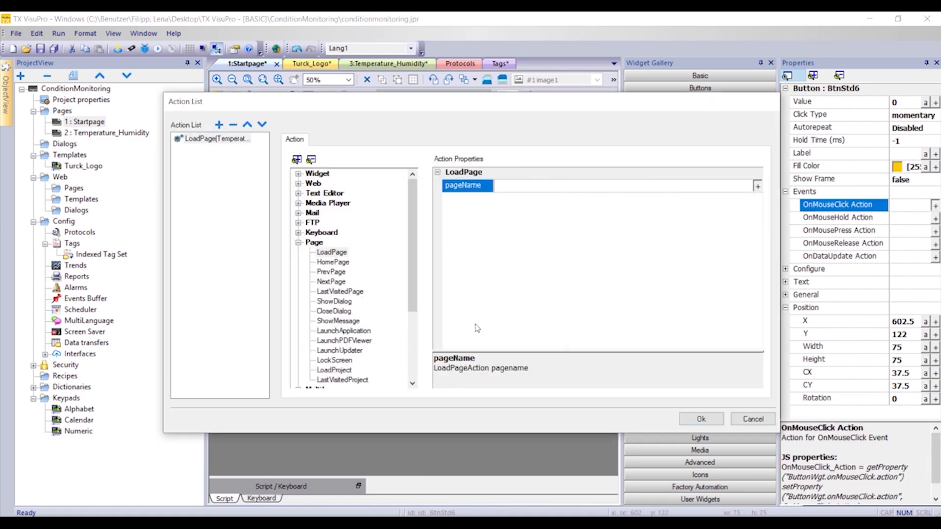
{"action": "left_click", "coordinate": [701, 419]}
{"action": "left_click", "coordinate": [411, 319]}
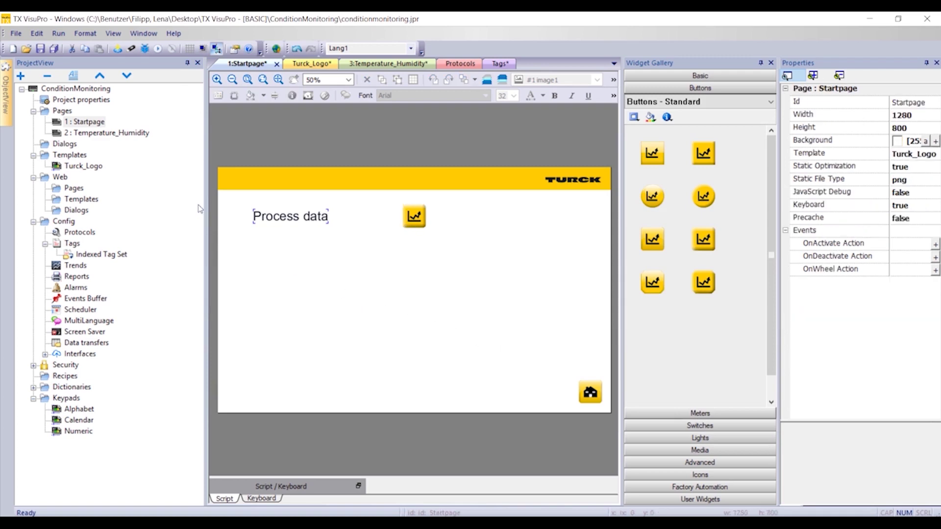
- Open the Temperature_Humidity page and drop a Label widget onto it
{"action": "double_click", "coordinate": [126, 134]}
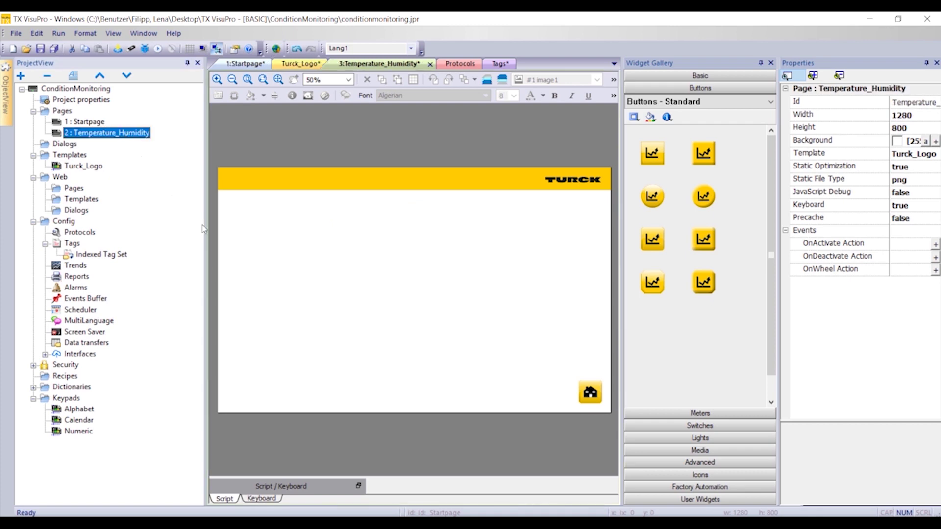
{"action": "left_click", "coordinate": [356, 278]}
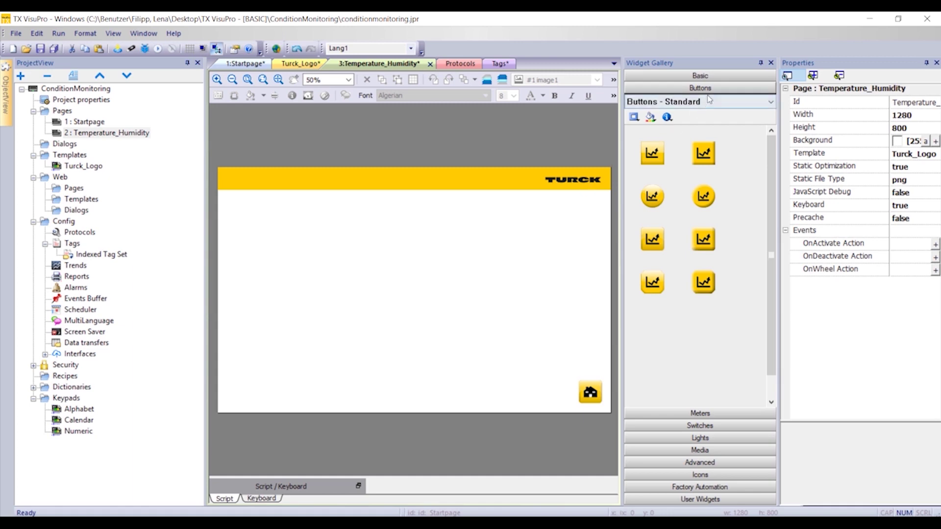
{"action": "left_click", "coordinate": [715, 77]}
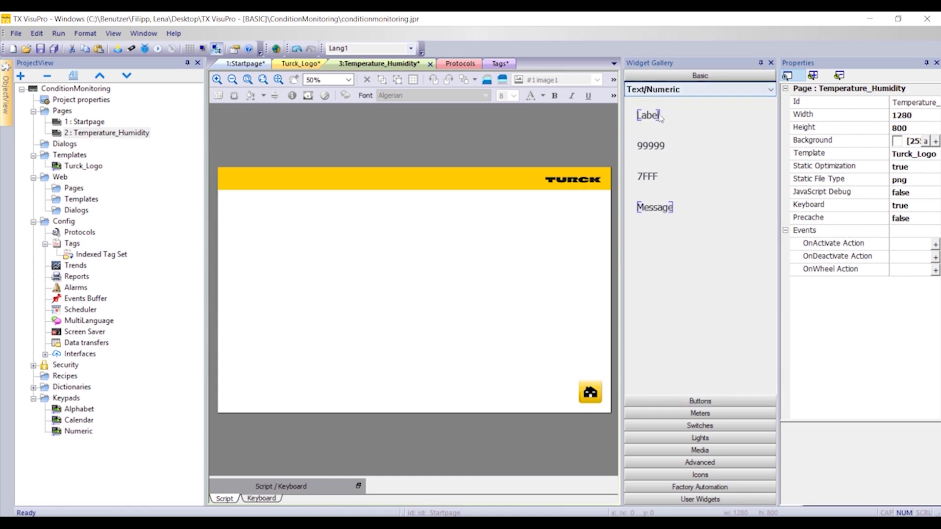
{"action": "left_click_drag", "start_coordinate": [648, 117], "coordinate": [259, 217]}
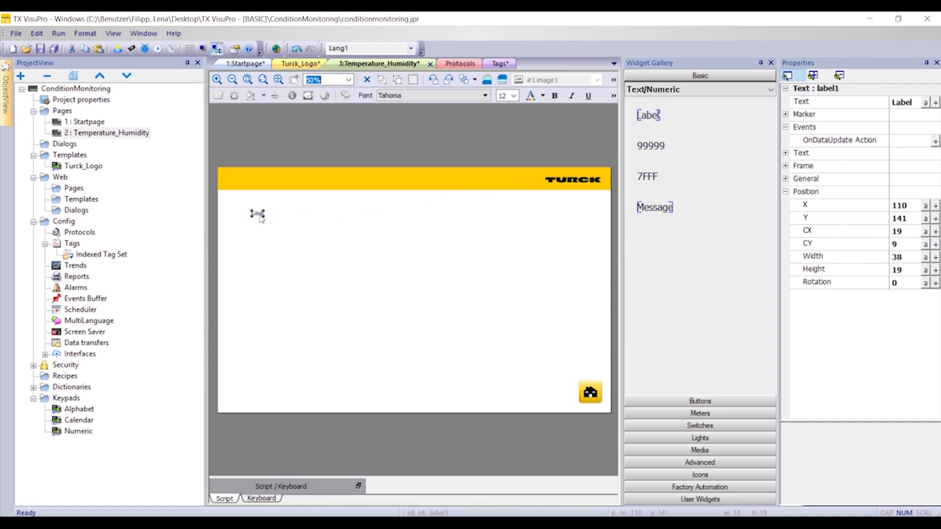
- Turn the label into a bold 'Process data' heading at size 36 on one line
{"action": "double_click", "coordinate": [258, 215]}
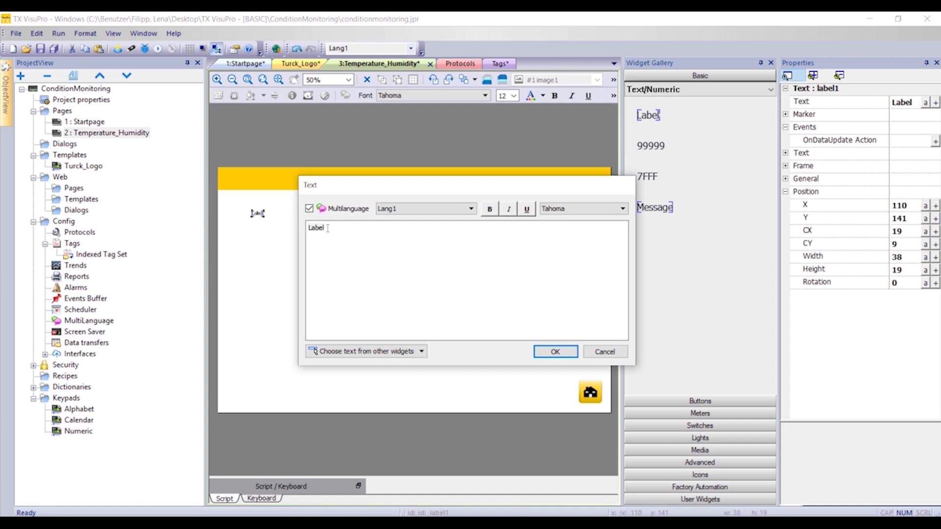
{"action": "double_click", "coordinate": [316, 227]}
{"action": "type", "text": "Process data"}
{"action": "left_click", "coordinate": [489, 209]}
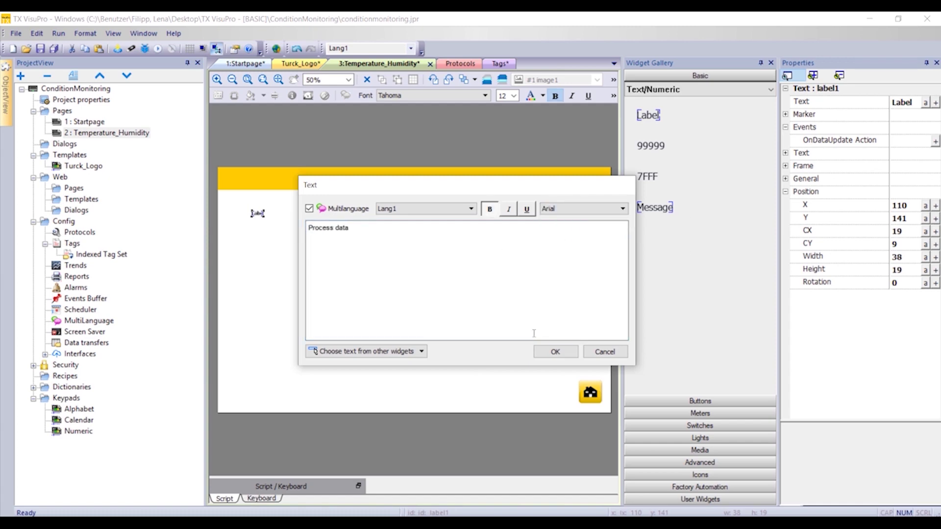
{"action": "left_click", "coordinate": [555, 351]}
{"action": "left_click", "coordinate": [513, 96]}
{"action": "left_click", "coordinate": [504, 161]}
{"action": "left_click_drag", "start_coordinate": [310, 231], "coordinate": [360, 219]}
{"action": "left_click", "coordinate": [278, 230]}
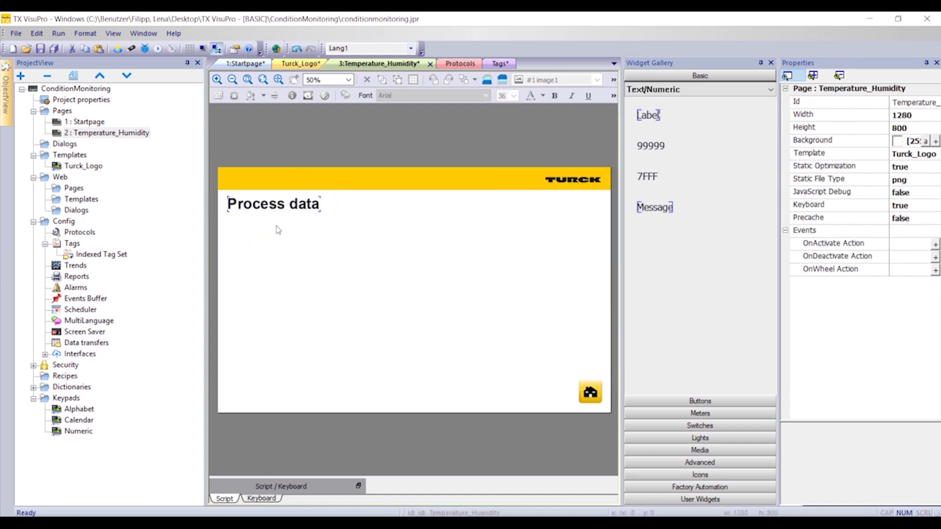
- Add labels 'Measurement place 1', 'Temperature (°C)' and 'Humidity (% rH)', then drop a numeric field
{"action": "type", "text": "Measurement place 1"}
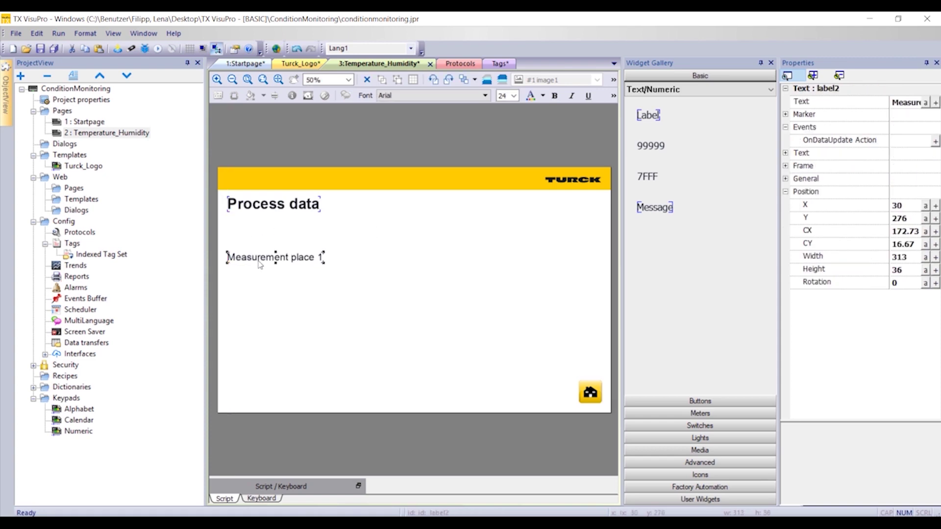
{"action": "type", "text": "Temperature (°C)Humidity (% rH)"}
{"action": "left_click", "coordinate": [416, 280]}
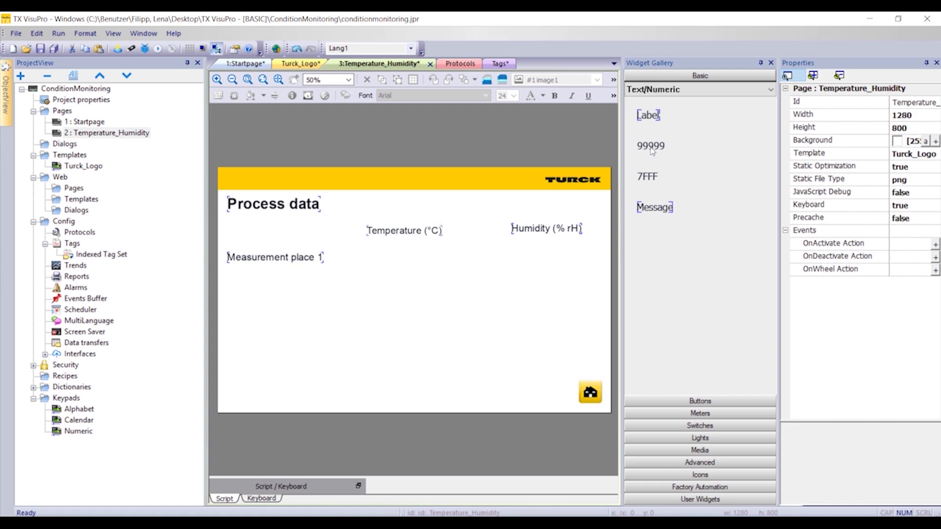
{"action": "left_click_drag", "start_coordinate": [652, 151], "coordinate": [407, 264]}
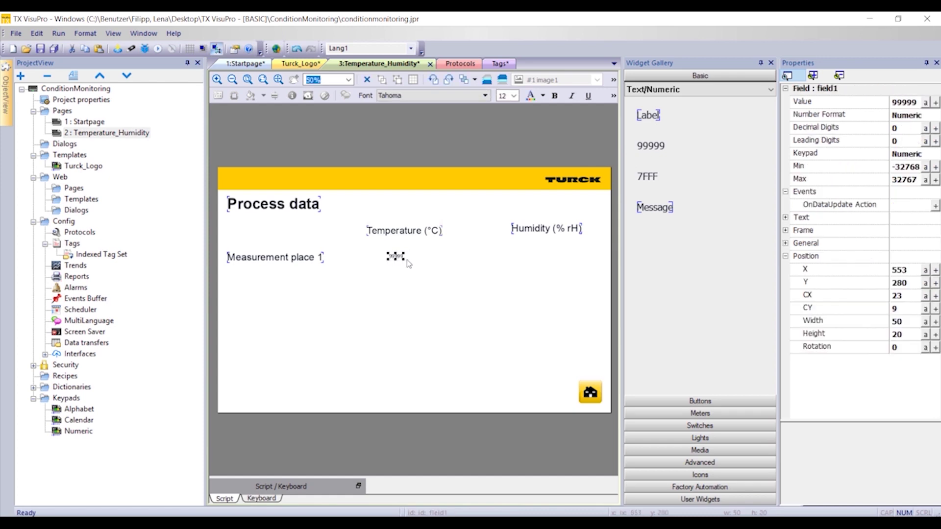
- Format the numeric field as Arial 36, size it to fit, and place it under Temperature
{"action": "left_click", "coordinate": [459, 97]}
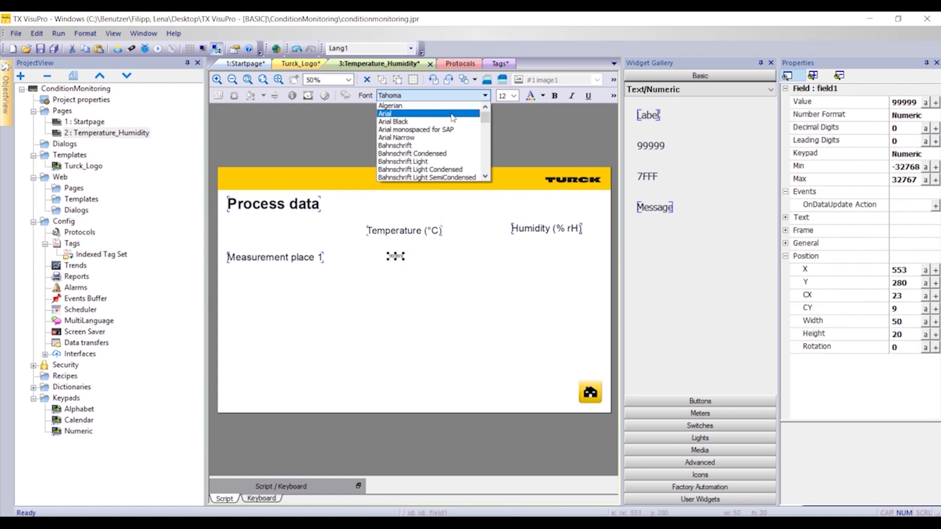
{"action": "left_click", "coordinate": [451, 114]}
{"action": "left_click", "coordinate": [515, 97]}
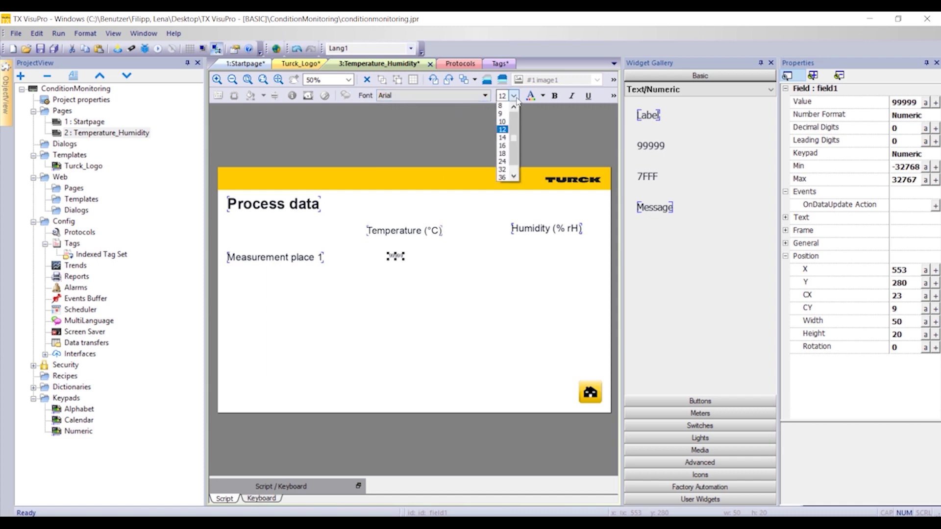
{"action": "left_click", "coordinate": [503, 177]}
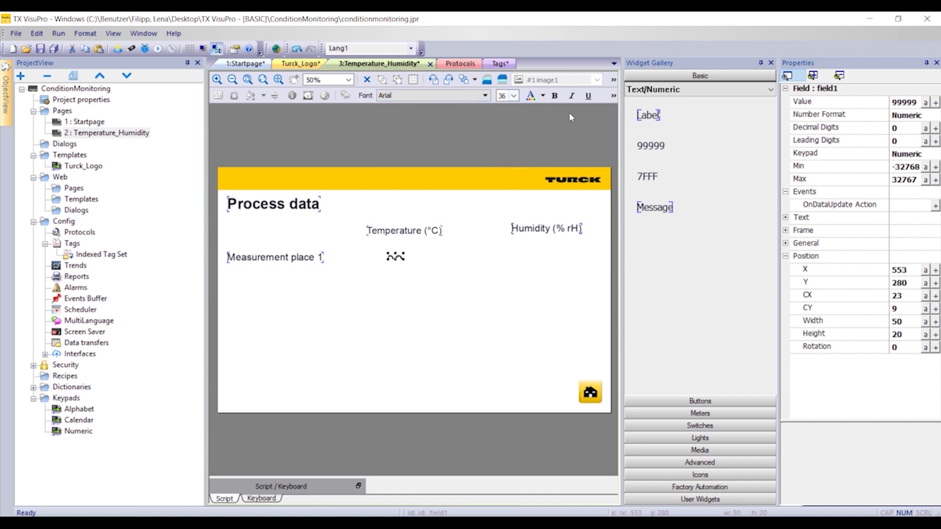
{"action": "left_click", "coordinate": [613, 80]}
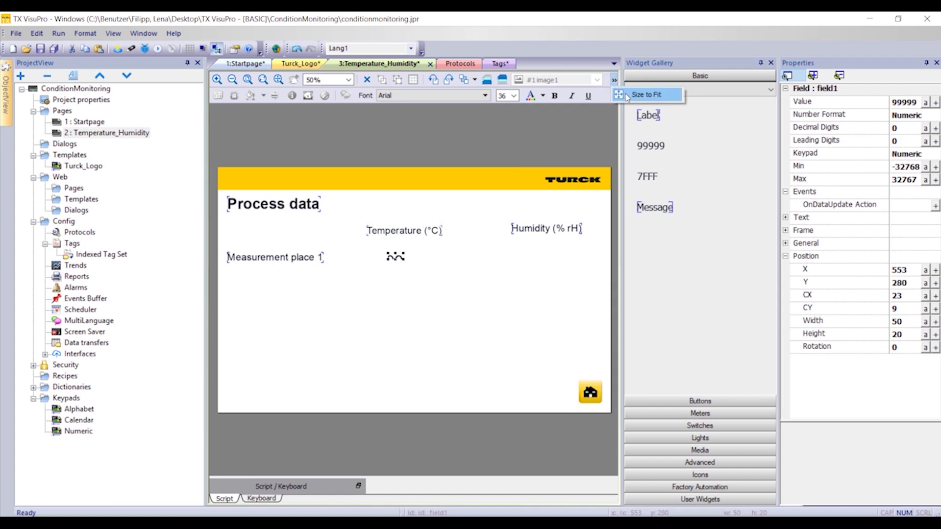
{"action": "left_click", "coordinate": [626, 95]}
{"action": "left_click_drag", "start_coordinate": [418, 261], "coordinate": [405, 258]}
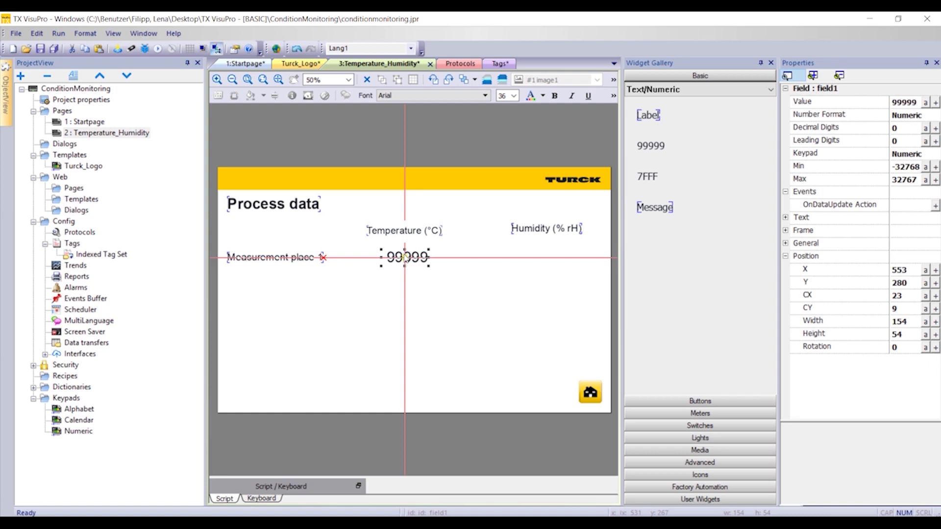
{"action": "left_click_drag", "start_coordinate": [405, 258], "coordinate": [406, 258]}
- Copy the temperature value field and paste the copy under the Humidity heading
{"action": "right_click", "coordinate": [412, 260]}
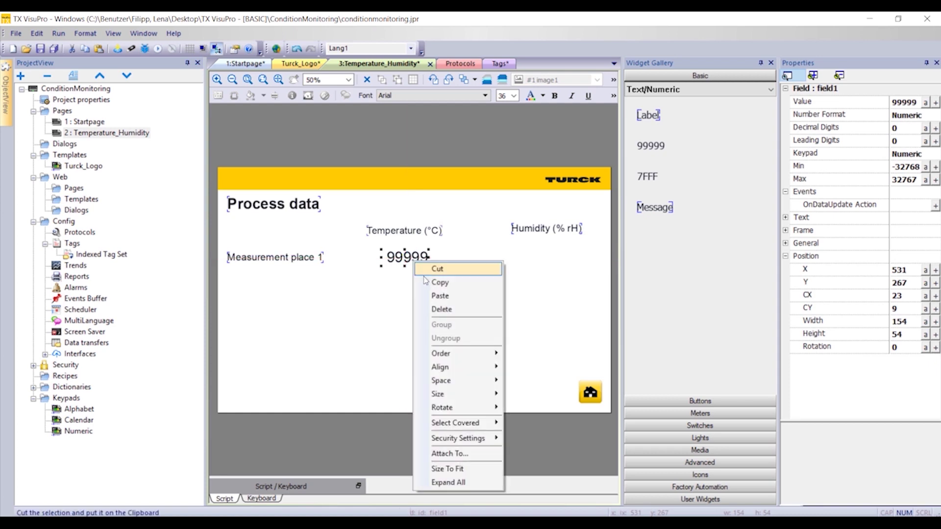
{"action": "left_click", "coordinate": [426, 283]}
{"action": "left_click", "coordinate": [520, 269]}
{"action": "right_click", "coordinate": [521, 267]}
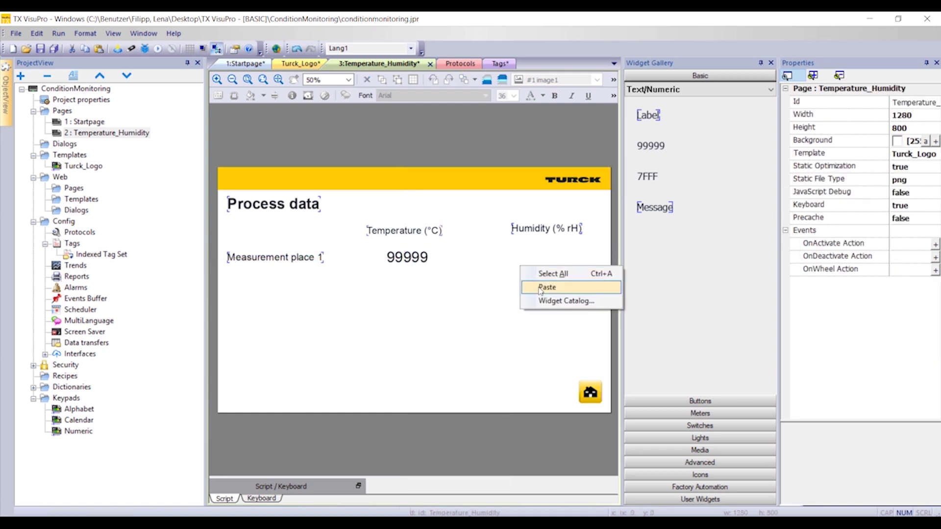
{"action": "left_click", "coordinate": [534, 288]}
{"action": "left_click_drag", "start_coordinate": [558, 301], "coordinate": [539, 260]}
{"action": "left_click", "coordinate": [405, 263]}
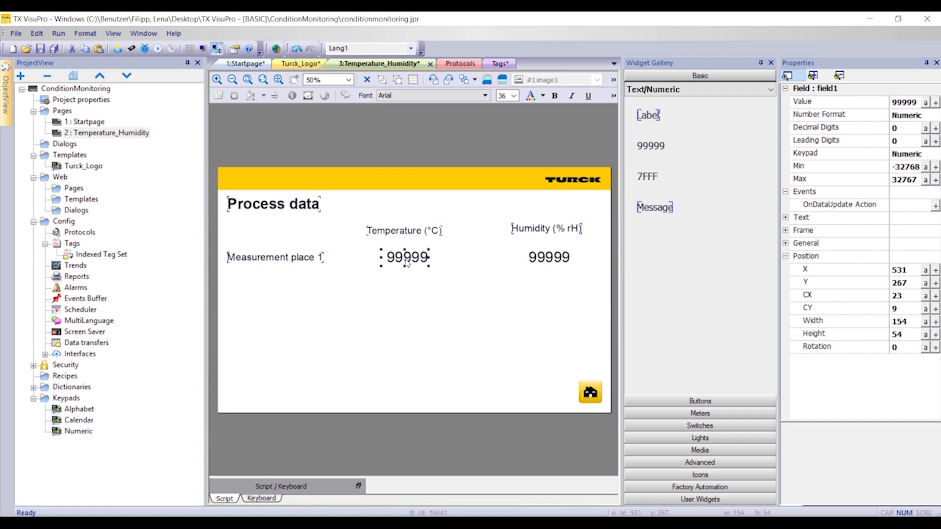
- Link the temperature field to Application/GVL/rValueTempC_1 with read-only (R) access
{"action": "left_click", "coordinate": [935, 102]}
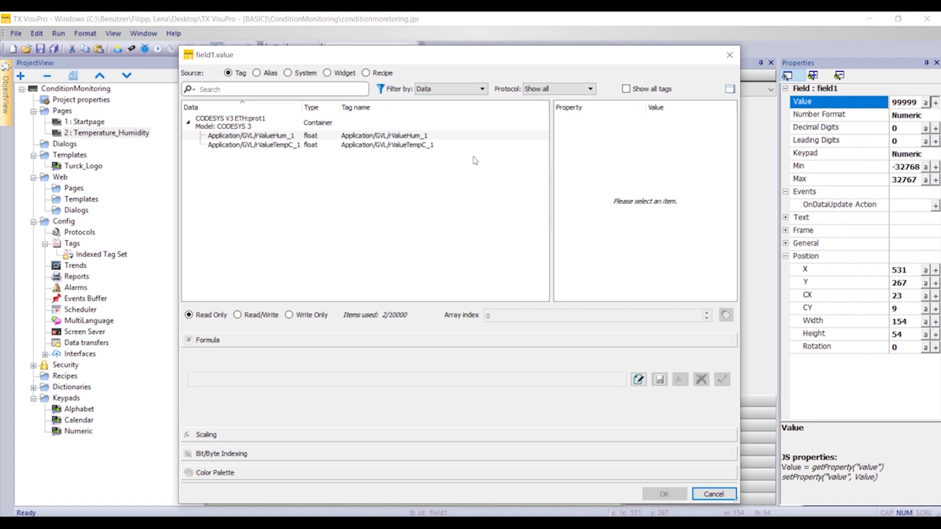
{"action": "left_click", "coordinate": [425, 146]}
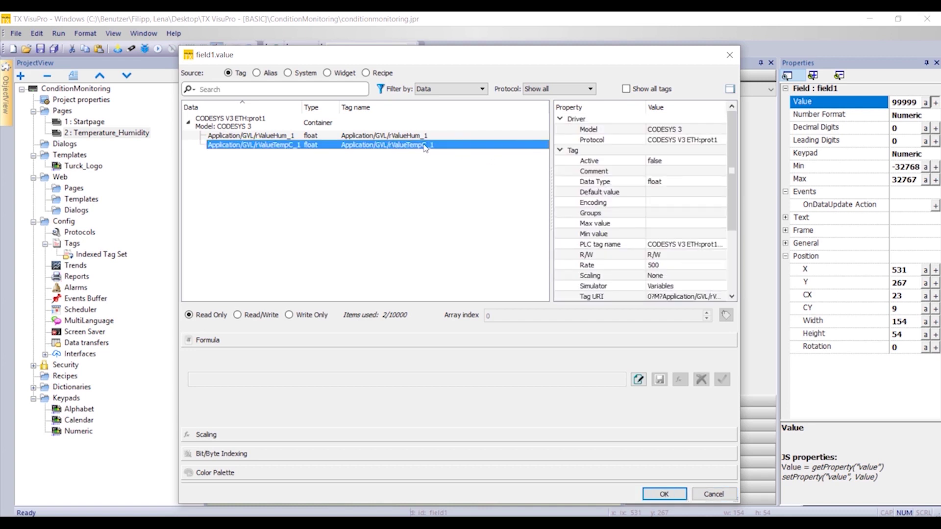
{"action": "left_click", "coordinate": [662, 494]}
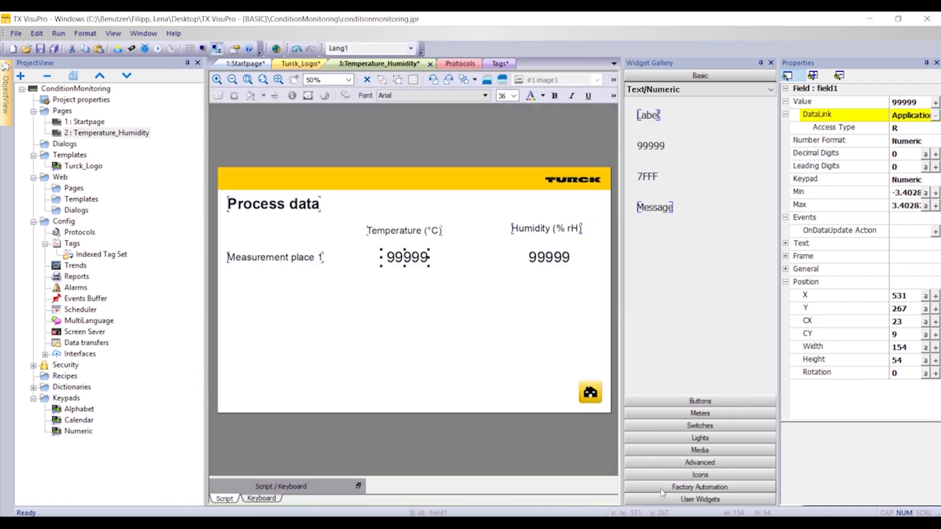
{"action": "left_click", "coordinate": [908, 130]}
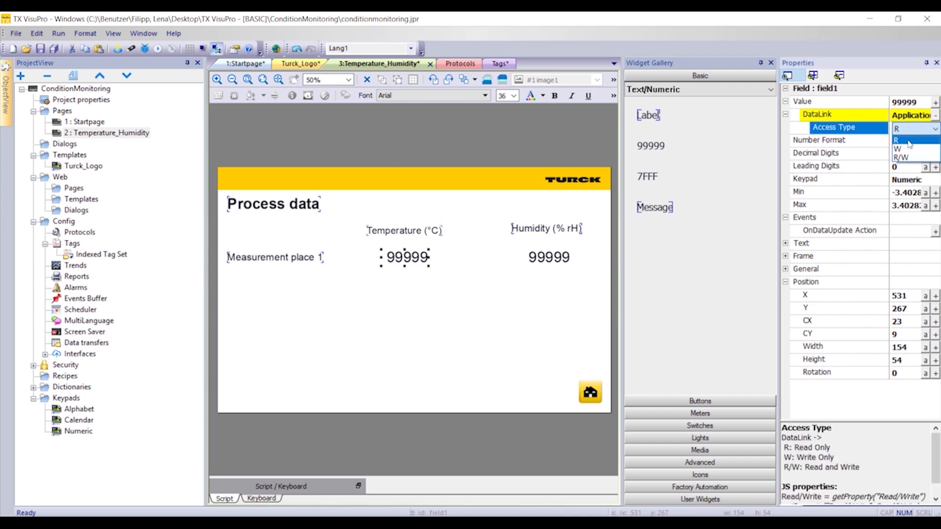
{"action": "left_click", "coordinate": [910, 142]}
- Link the humidity field to the Application/GVL/rValueHum_1 tag
{"action": "left_click", "coordinate": [552, 261]}
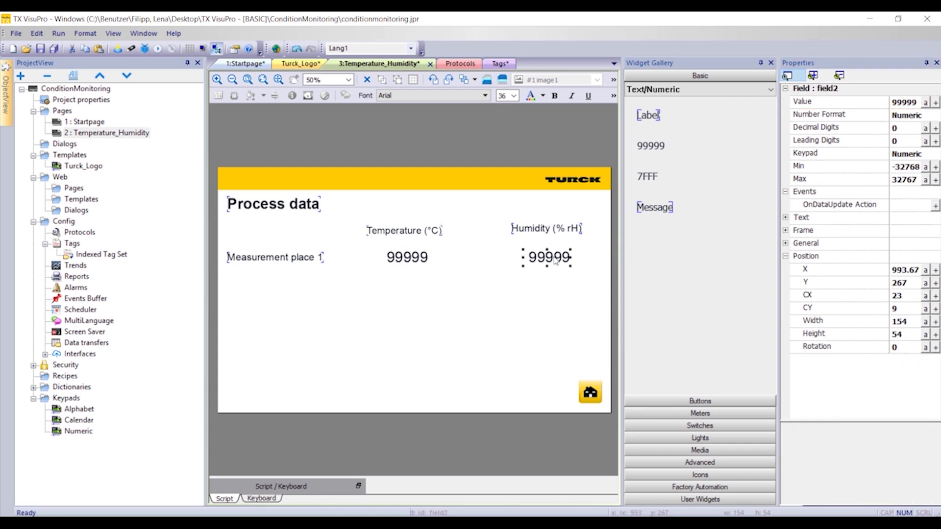
{"action": "left_click", "coordinate": [935, 102]}
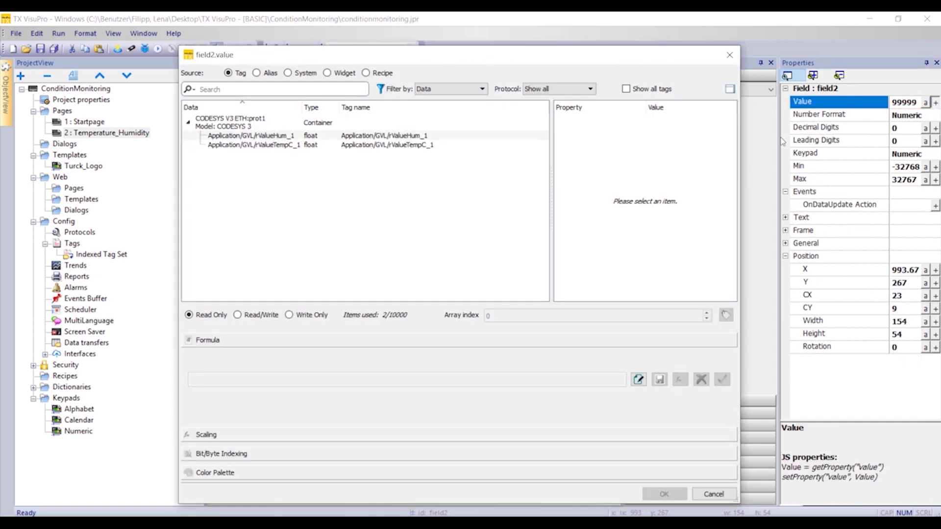
{"action": "left_click", "coordinate": [390, 137]}
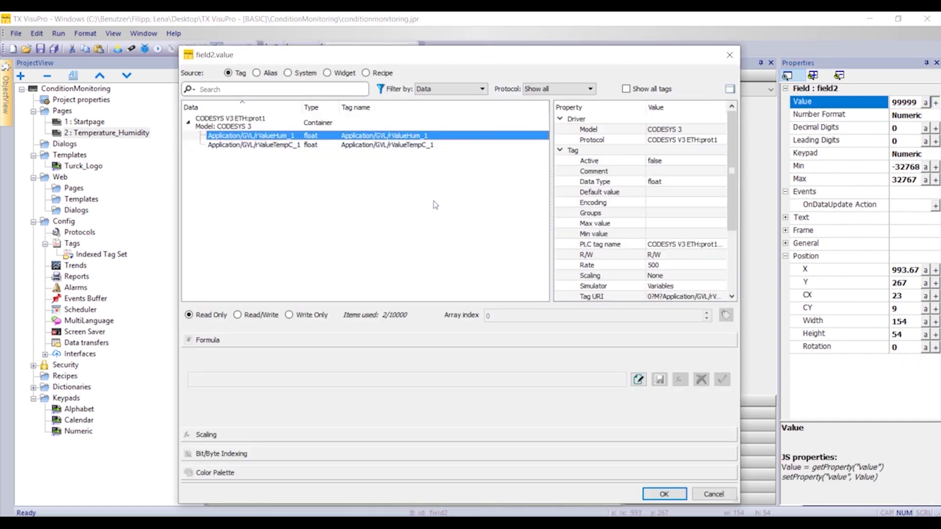
{"action": "left_click", "coordinate": [664, 494]}
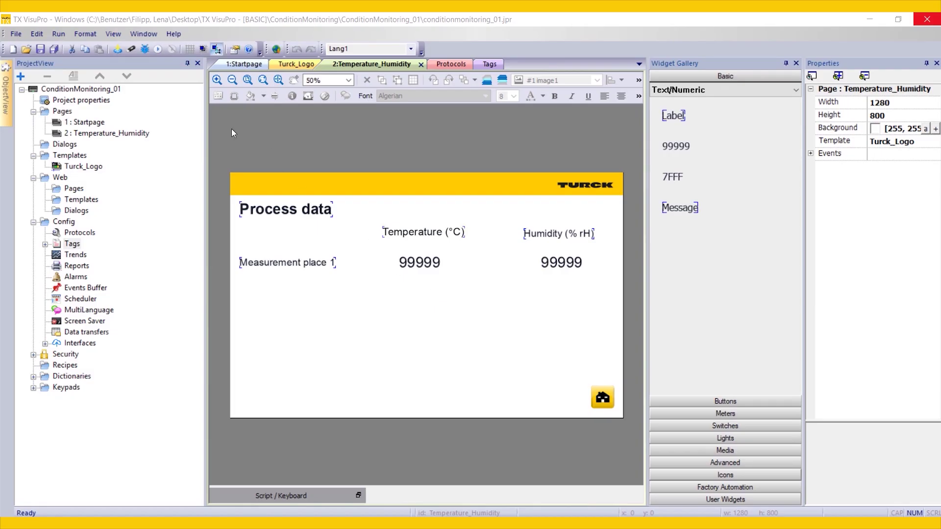
{"action": "left_click", "coordinate": [117, 50]}
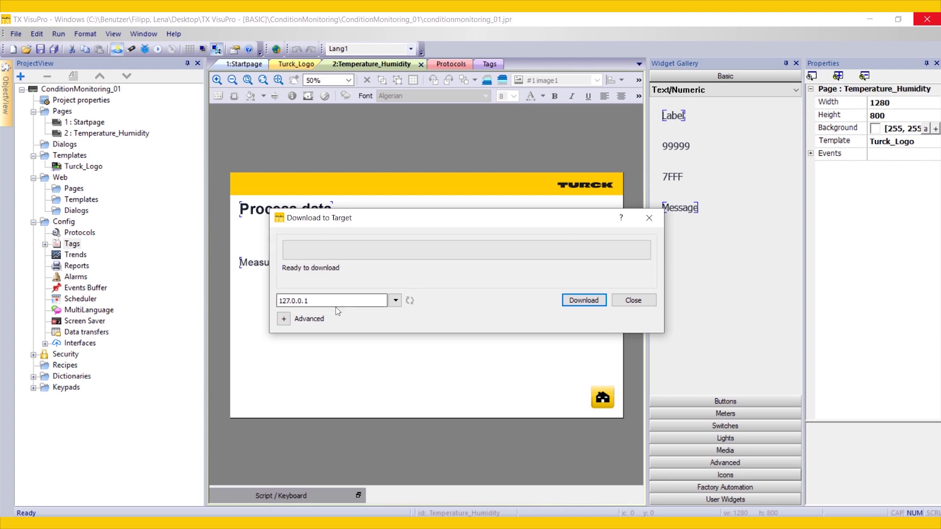
{"action": "left_click", "coordinate": [395, 300]}
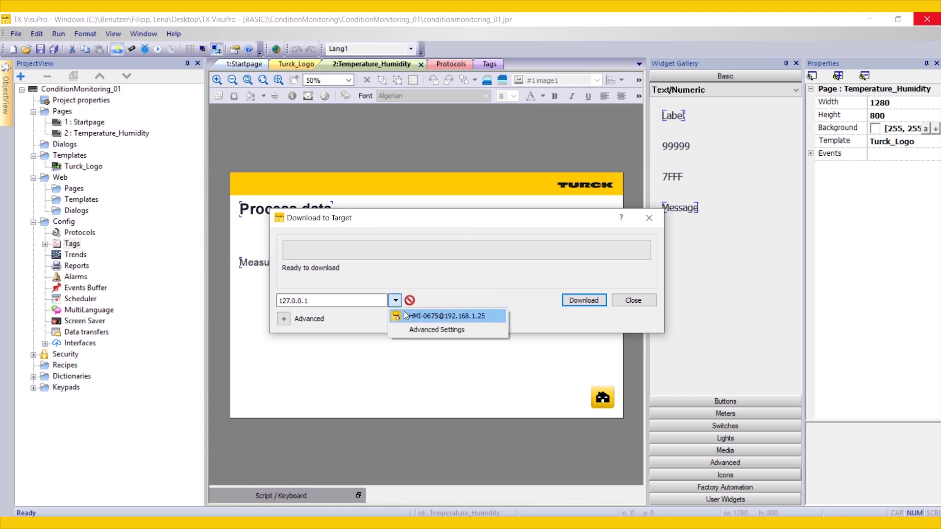
{"action": "left_click", "coordinate": [492, 316]}
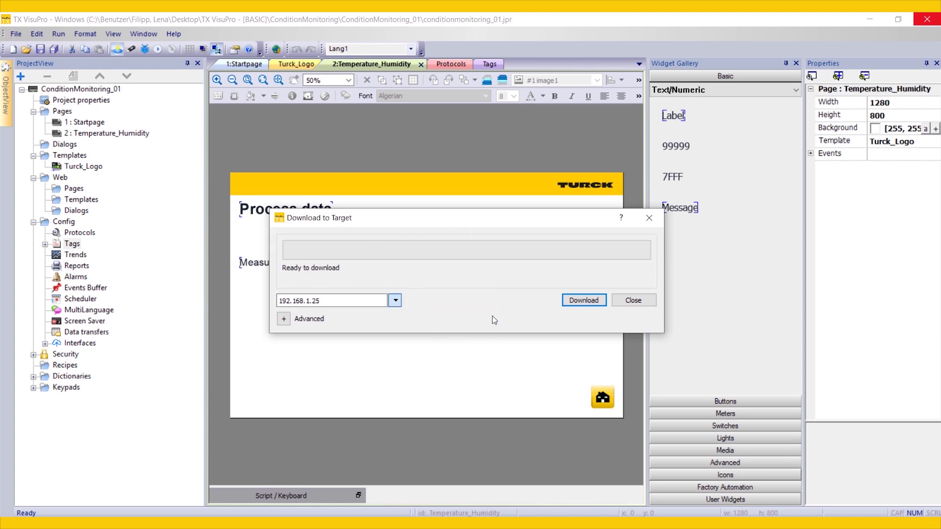